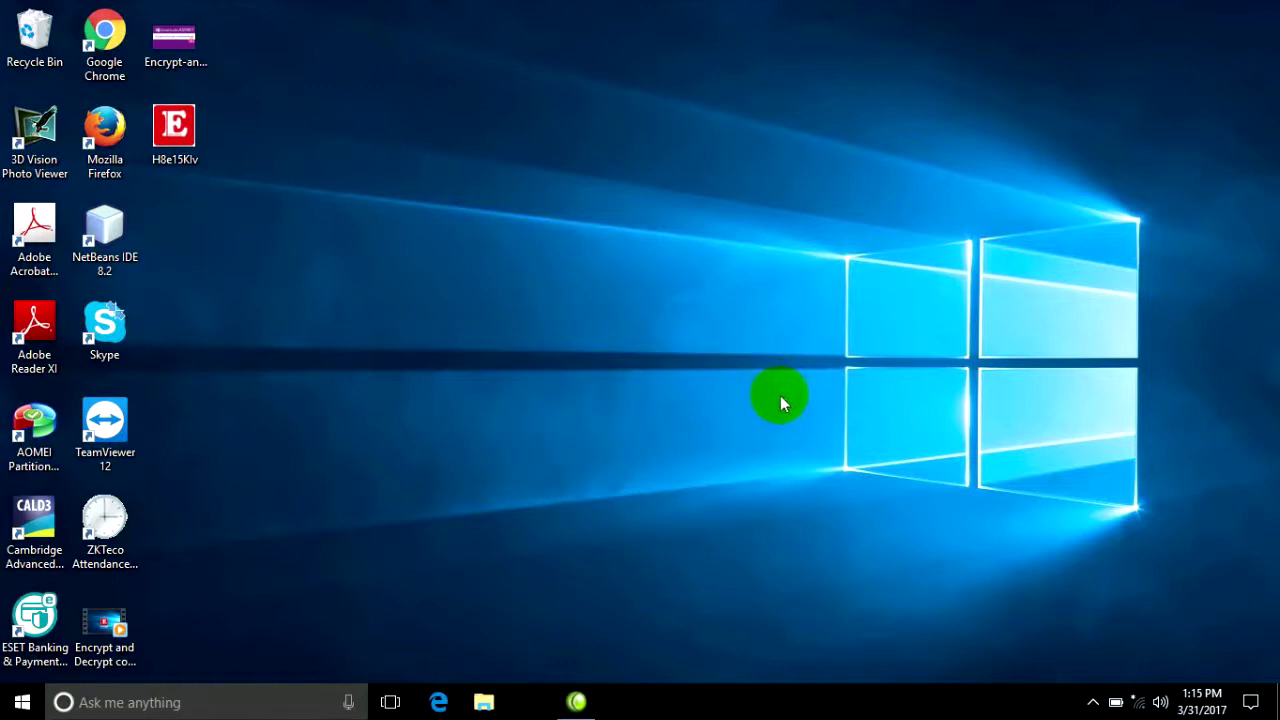
Step: Open the Start menu from the taskbar
{"action": "left_click", "coordinate": [22, 705]}
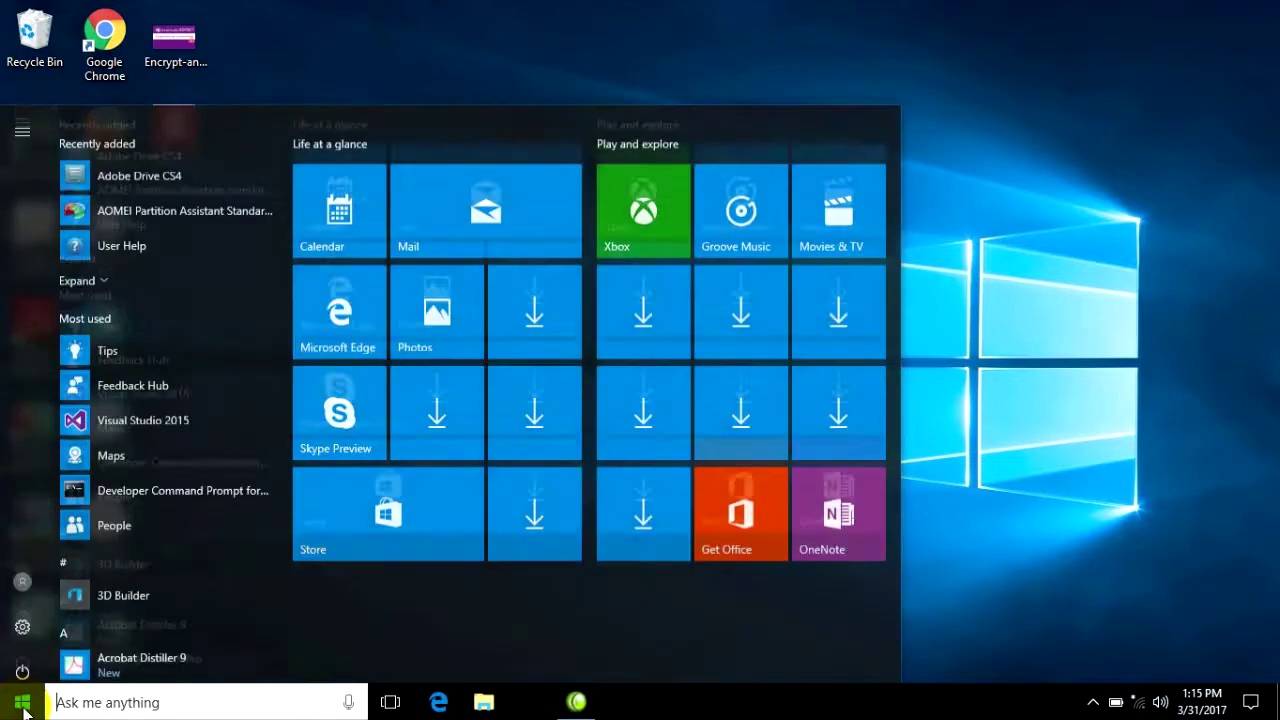
Step: Launch the Run app from Start search and select the shell:startup entry in its Open box
{"action": "type", "text": "Run"}
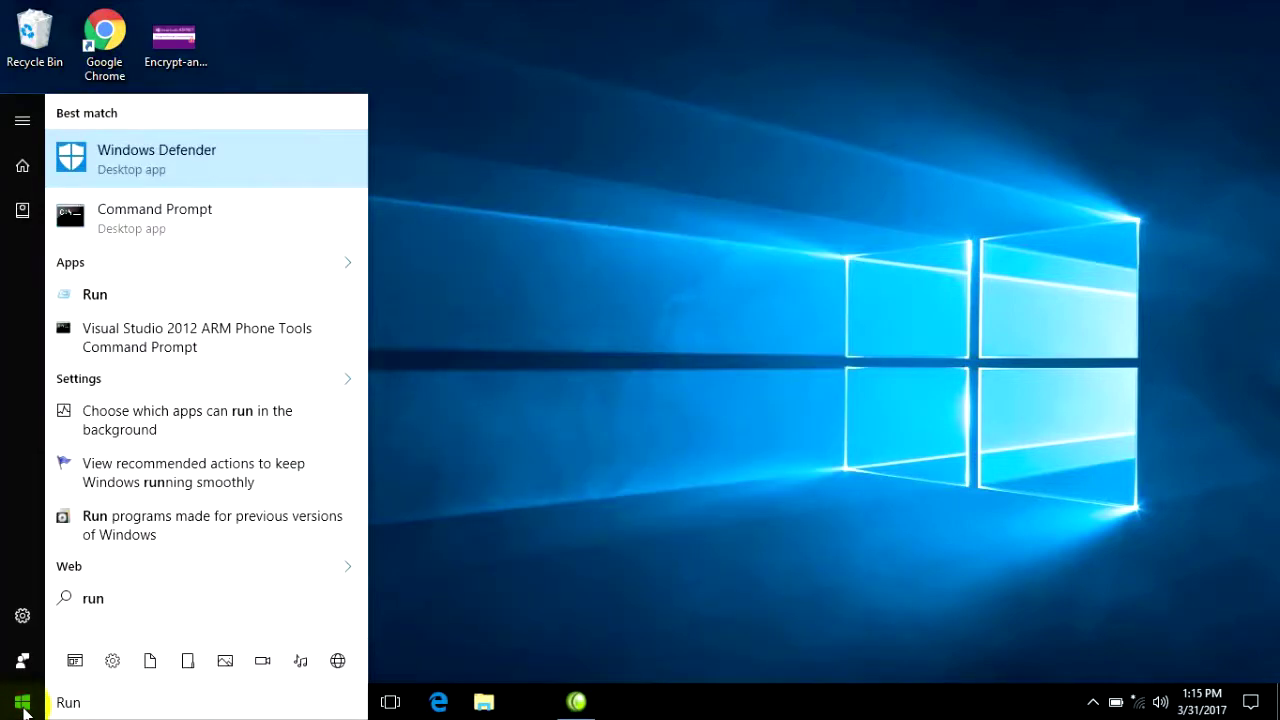
{"action": "left_click", "coordinate": [110, 297]}
{"action": "left_click", "coordinate": [110, 297]}
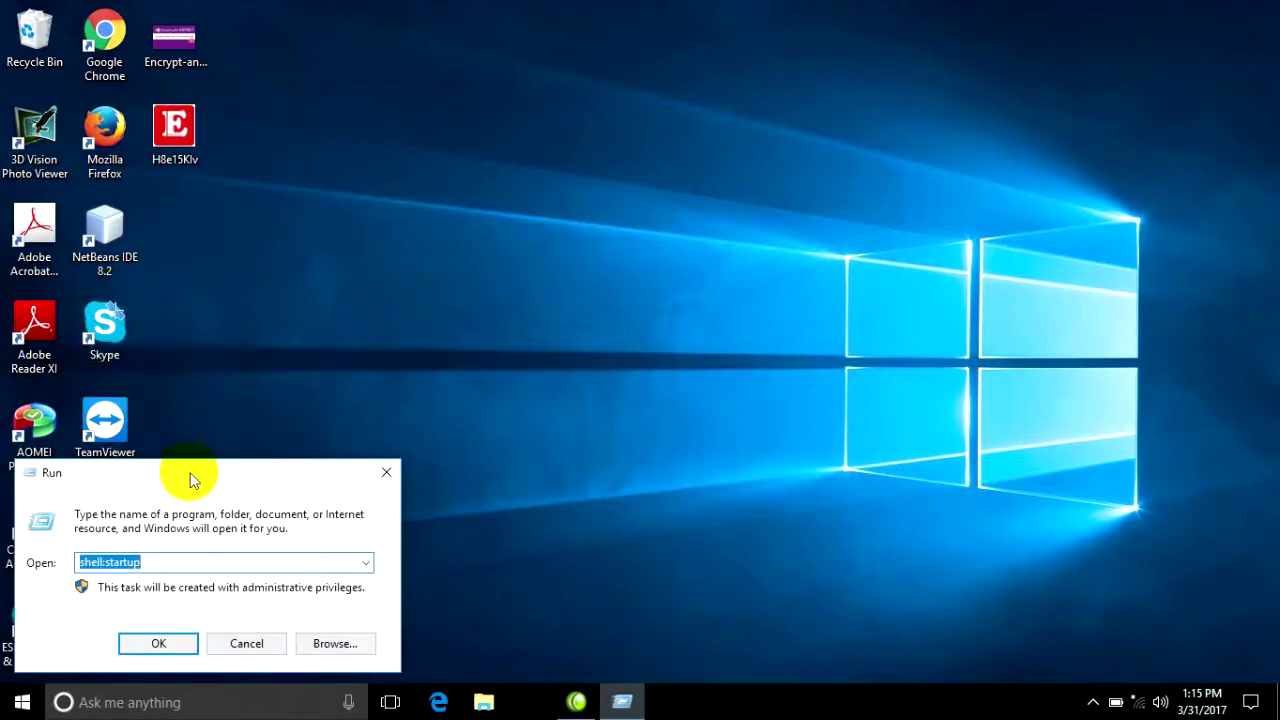
{"action": "left_click_drag", "start_coordinate": [193, 480], "coordinate": [182, 478]}
{"action": "left_click", "coordinate": [147, 562]}
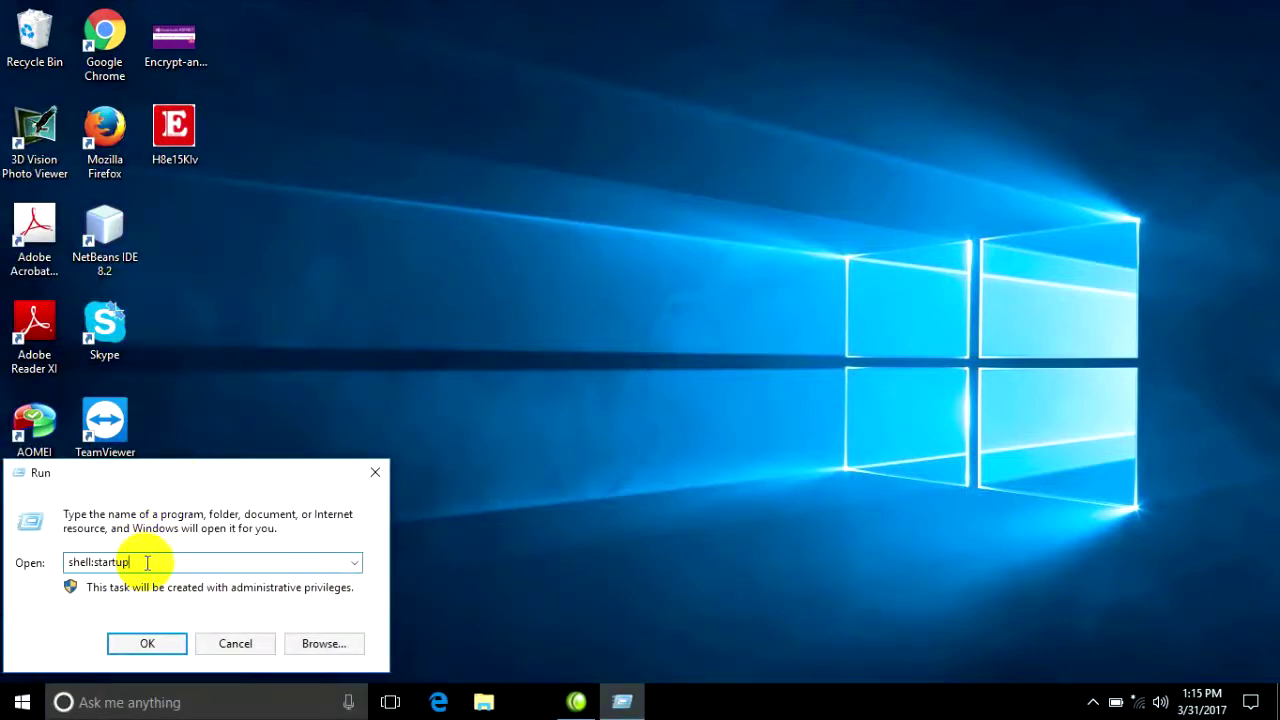
{"action": "double_click", "coordinate": [85, 562]}
{"action": "left_click", "coordinate": [140, 562]}
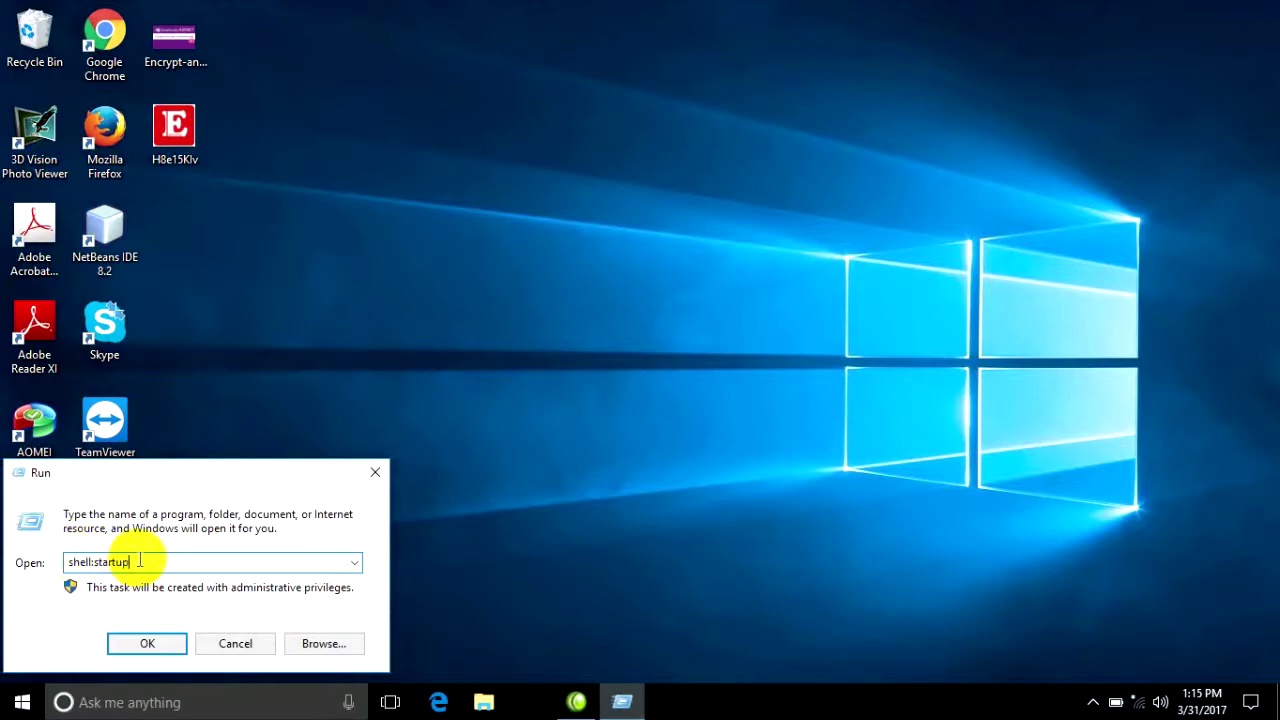
{"action": "left_click_drag", "start_coordinate": [140, 562], "coordinate": [71, 558]}
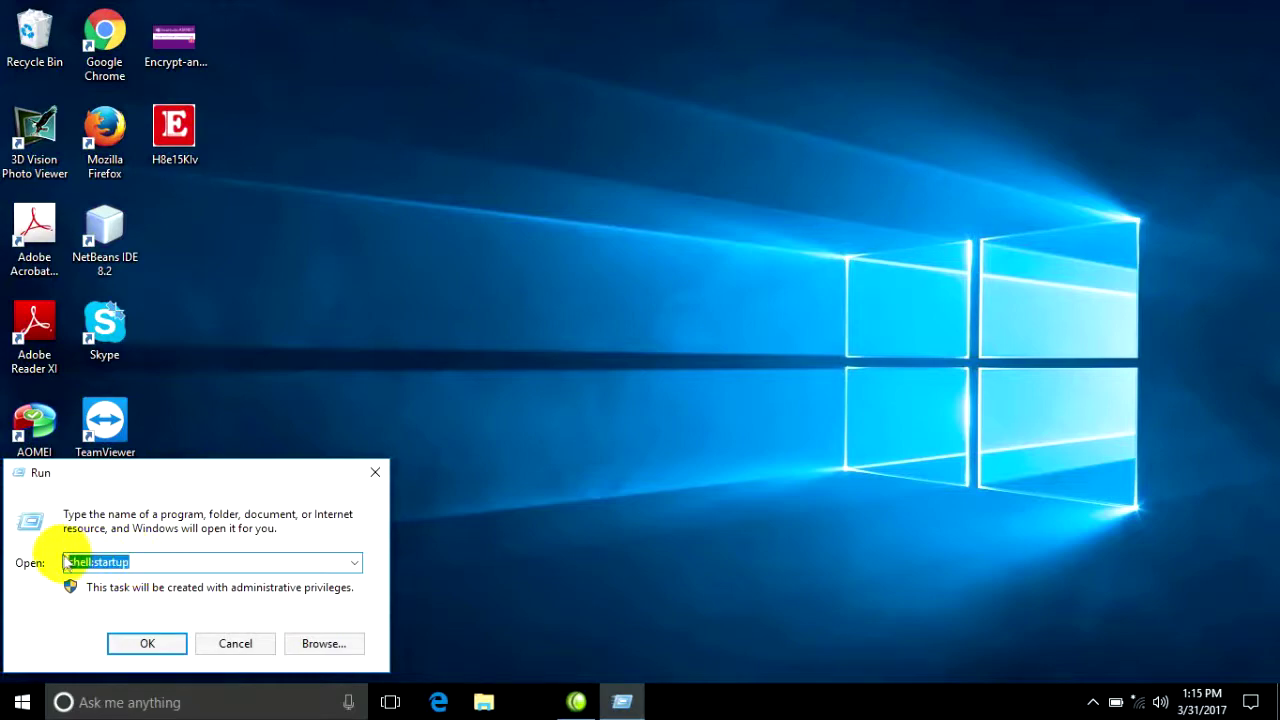
{"action": "left_click", "coordinate": [10, 708]}
Step: Open Notepad, paste shell:startup, and set its font size to 36
{"action": "type", "text": "note"}
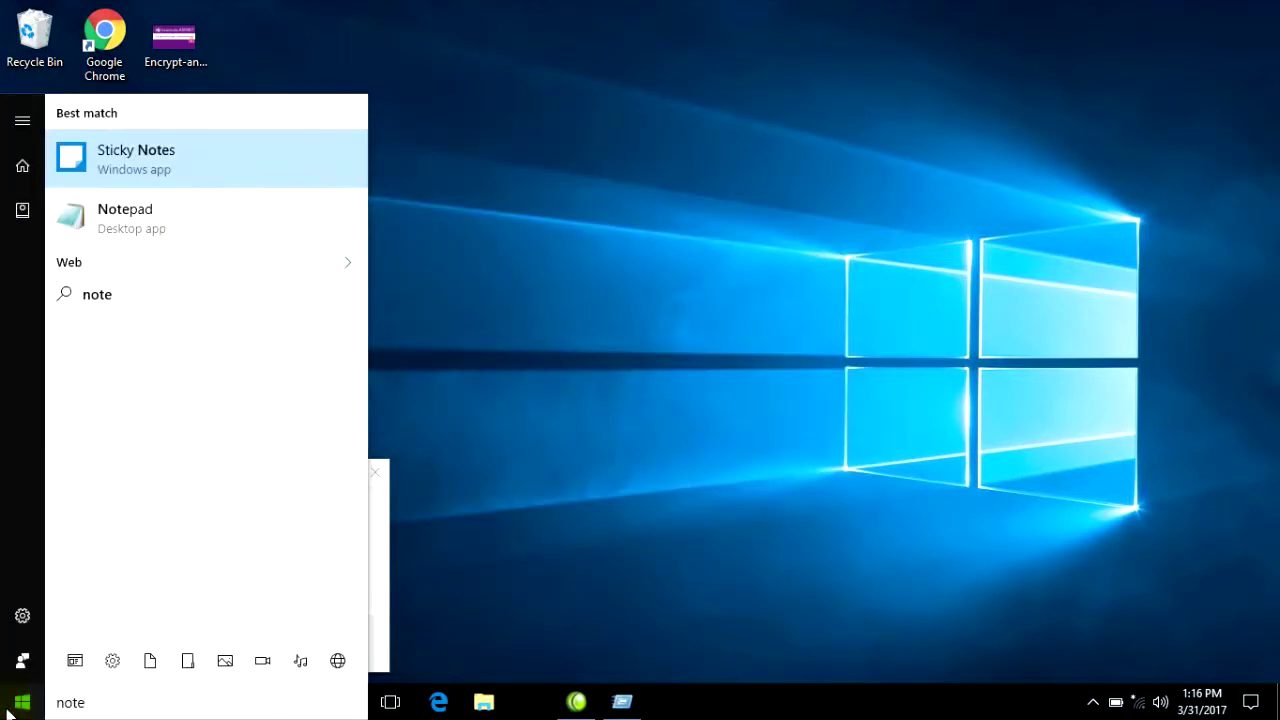
{"action": "type", "text": "pad"}
{"action": "key", "text": "Return"}
{"action": "type", "text": "shell:startup"}
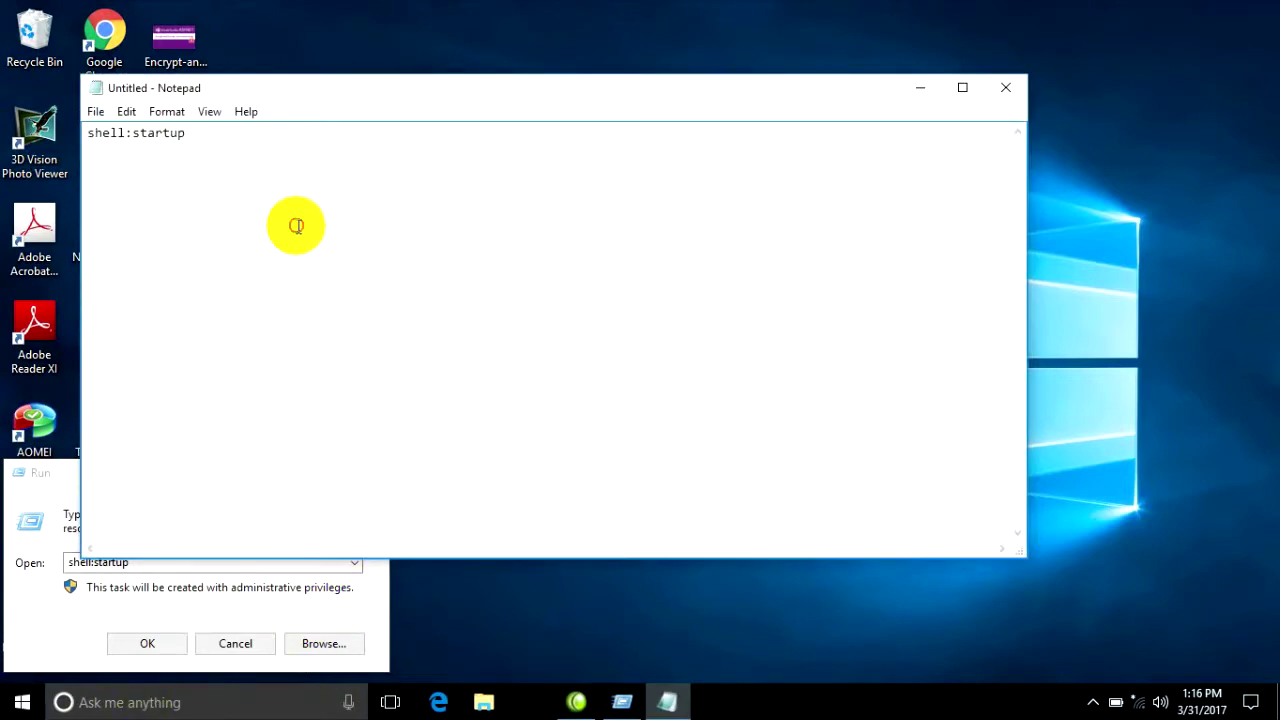
{"action": "key", "text": "ctrl+a"}
{"action": "left_click", "coordinate": [167, 111]}
{"action": "left_click", "coordinate": [183, 151]}
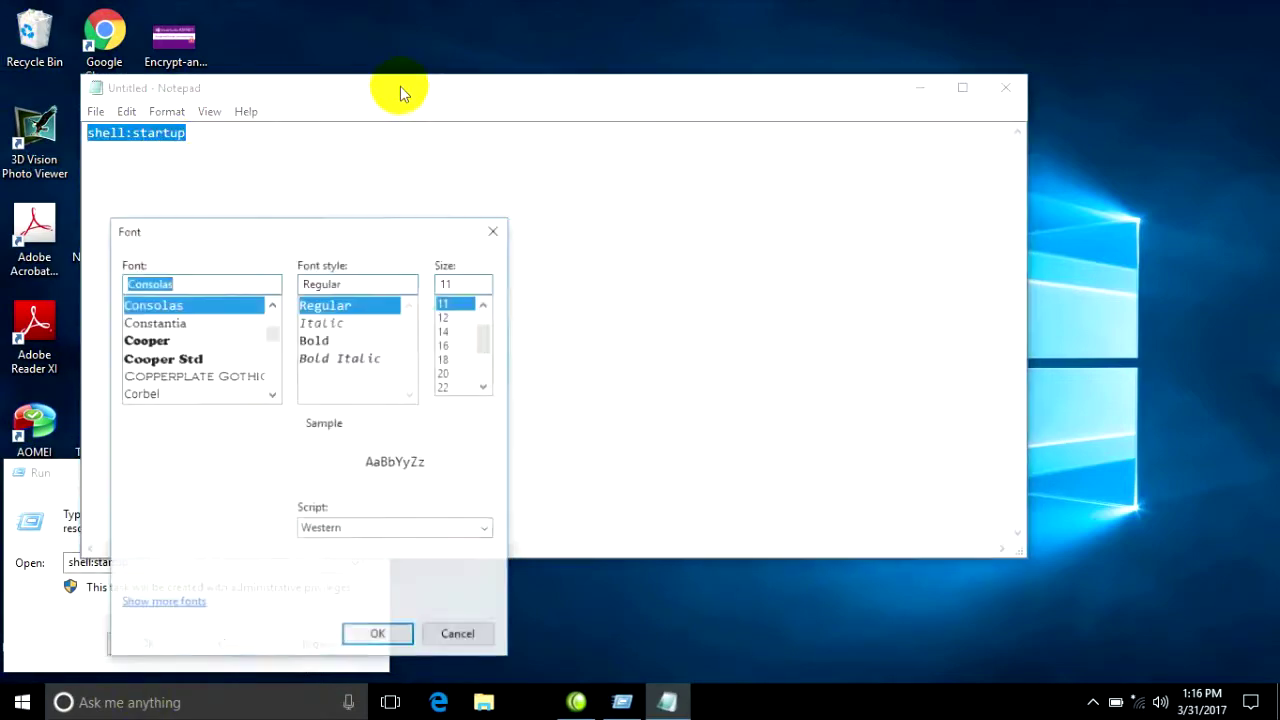
{"action": "scroll", "coordinate": [443, 370], "scroll_direction": "down", "scroll_amount": 2}
{"action": "left_click", "coordinate": [455, 386]}
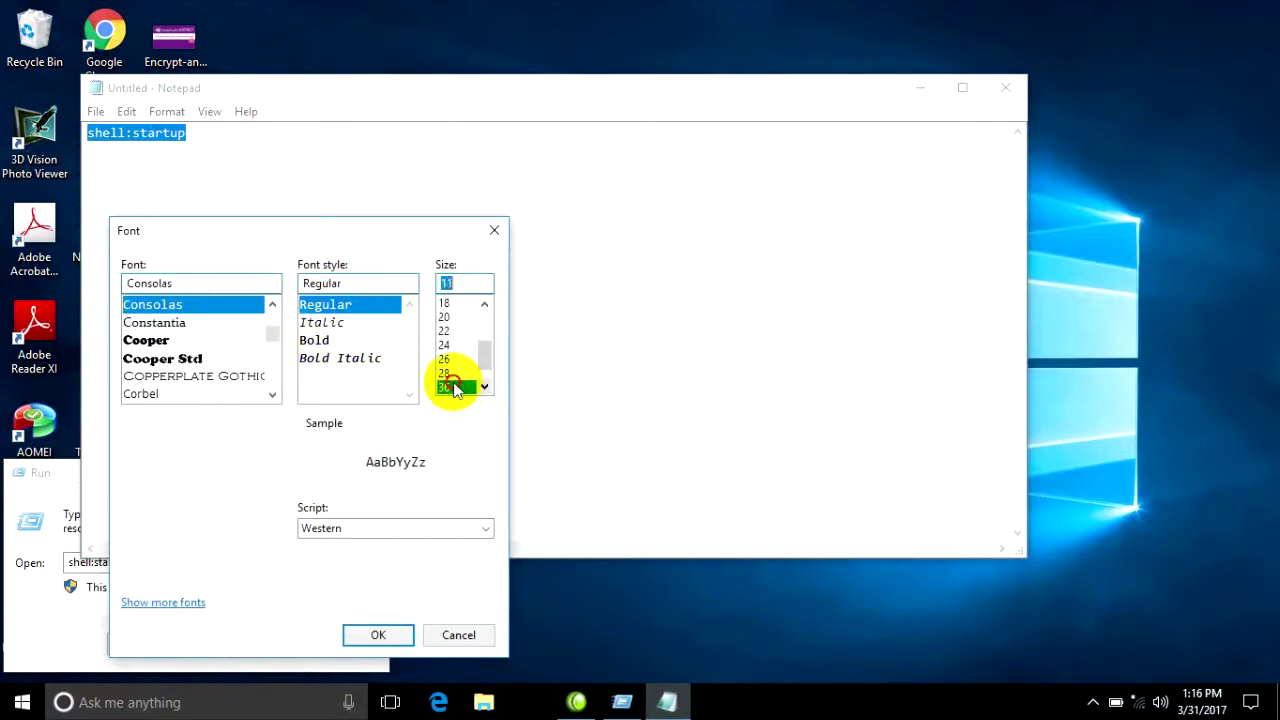
{"action": "left_click", "coordinate": [378, 635]}
Step: Move the Notepad window to the right, then minimize it
{"action": "left_click_drag", "start_coordinate": [447, 94], "coordinate": [755, 101]}
{"action": "left_click", "coordinate": [719, 193]}
{"action": "left_click_drag", "start_coordinate": [718, 162], "coordinate": [387, 150]}
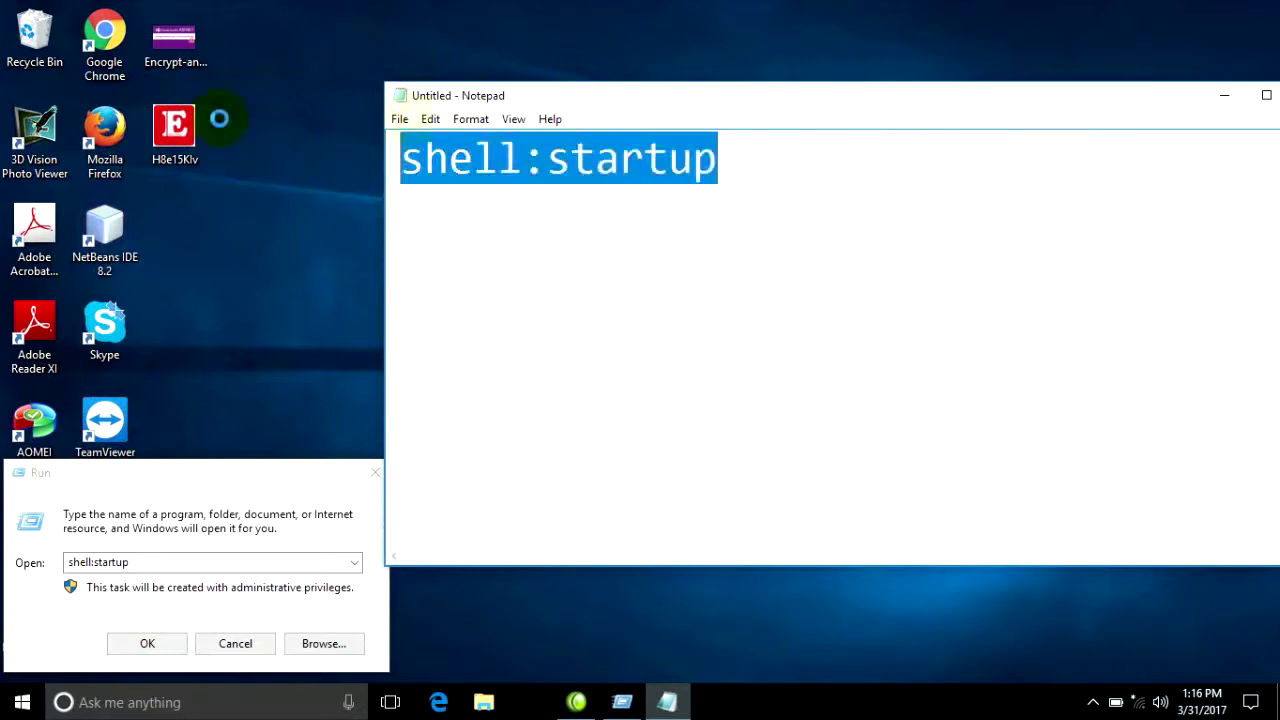
{"action": "left_click", "coordinate": [734, 163]}
{"action": "left_click_drag", "start_coordinate": [734, 163], "coordinate": [398, 160]}
{"action": "left_click", "coordinate": [503, 225]}
{"action": "left_click", "coordinate": [1118, 107]}
{"action": "left_click", "coordinate": [1224, 95]}
Step: Replace the Run entry with shell:startup and run it to open the Startup folder
{"action": "left_click", "coordinate": [157, 562]}
{"action": "left_click", "coordinate": [144, 562]}
{"action": "left_click_drag", "start_coordinate": [144, 562], "coordinate": [28, 560]}
{"action": "key", "text": "BackSpace"}
{"action": "type", "text": "s"}
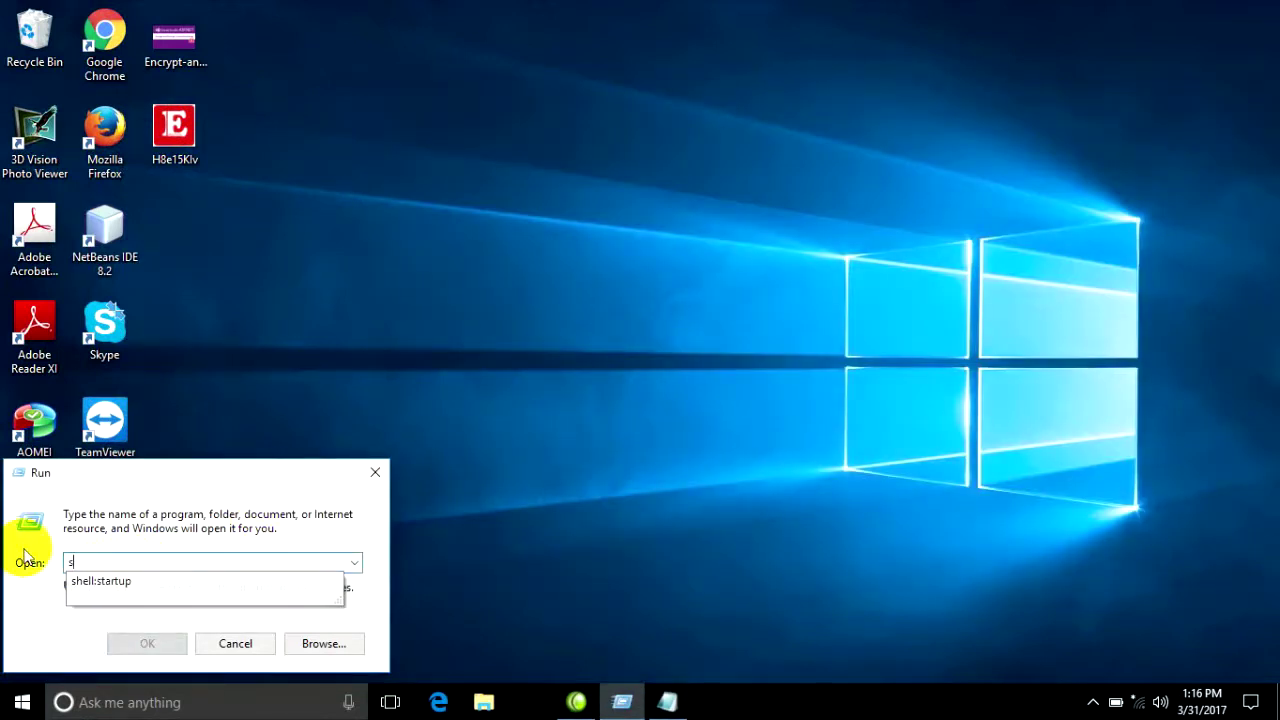
{"action": "type", "text": "hell:startup"}
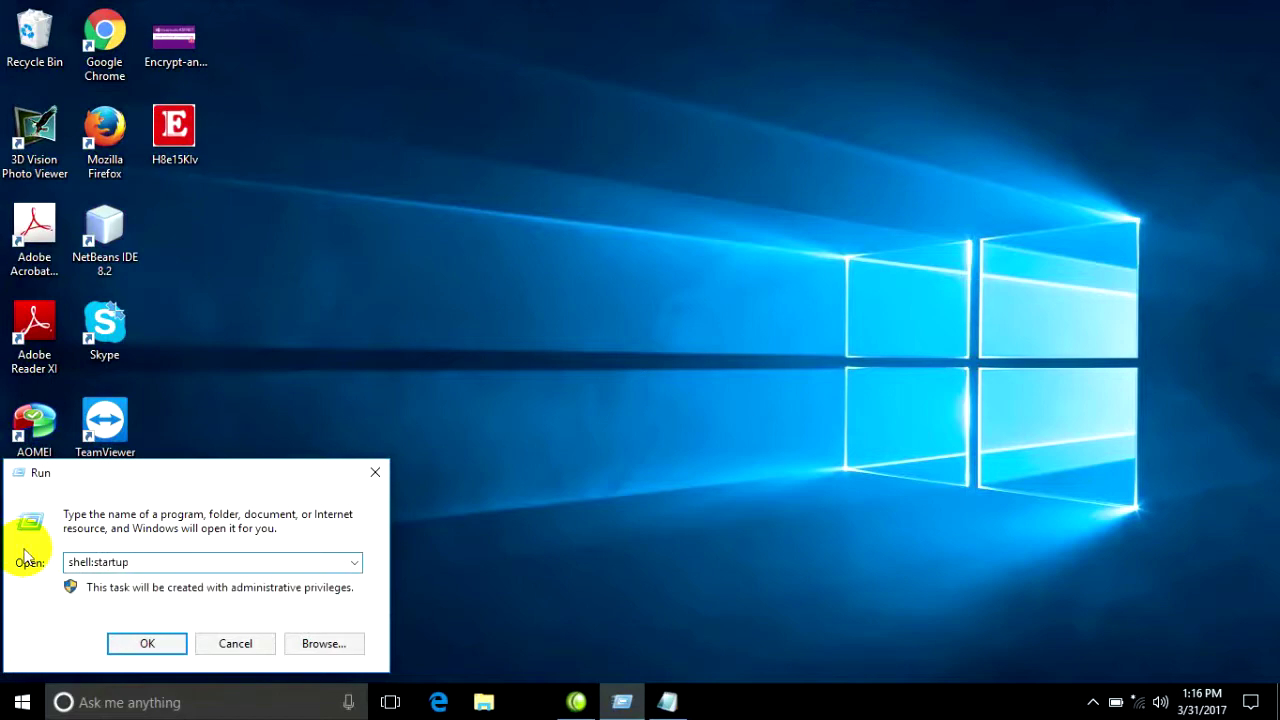
{"action": "left_click", "coordinate": [147, 643]}
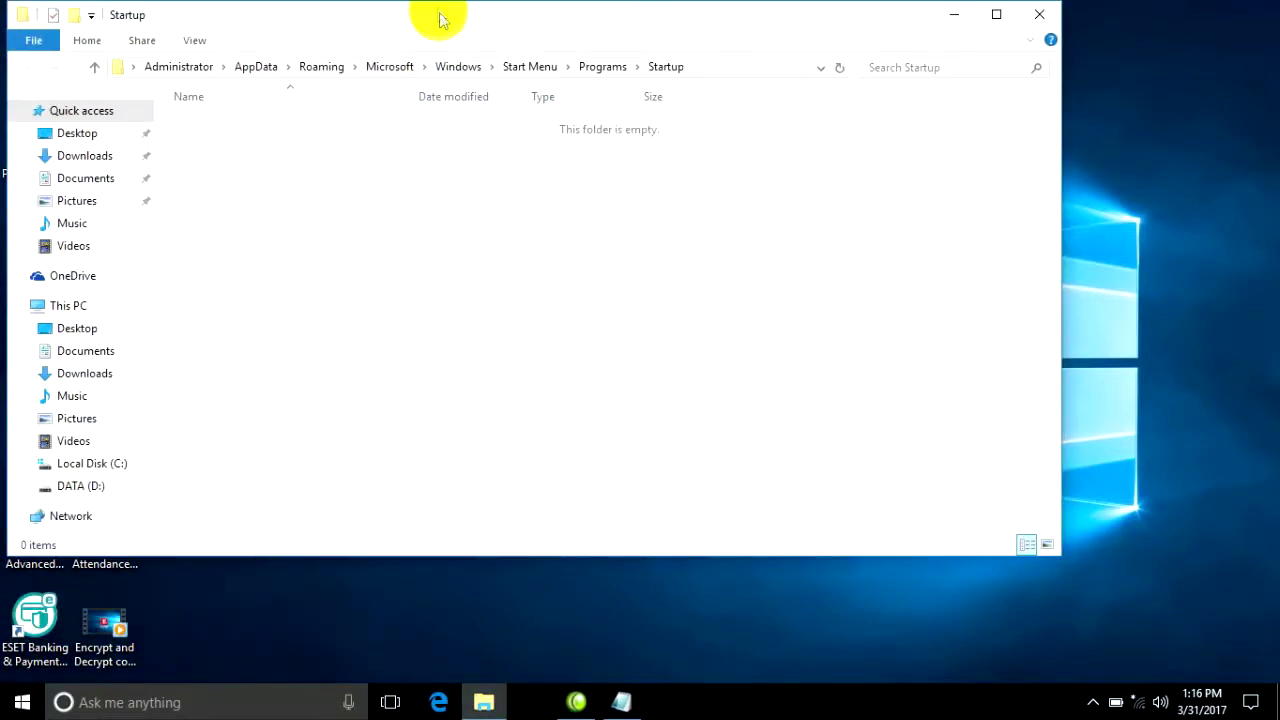
{"action": "left_click_drag", "start_coordinate": [440, 20], "coordinate": [605, 71]}
{"action": "left_click", "coordinate": [890, 118]}
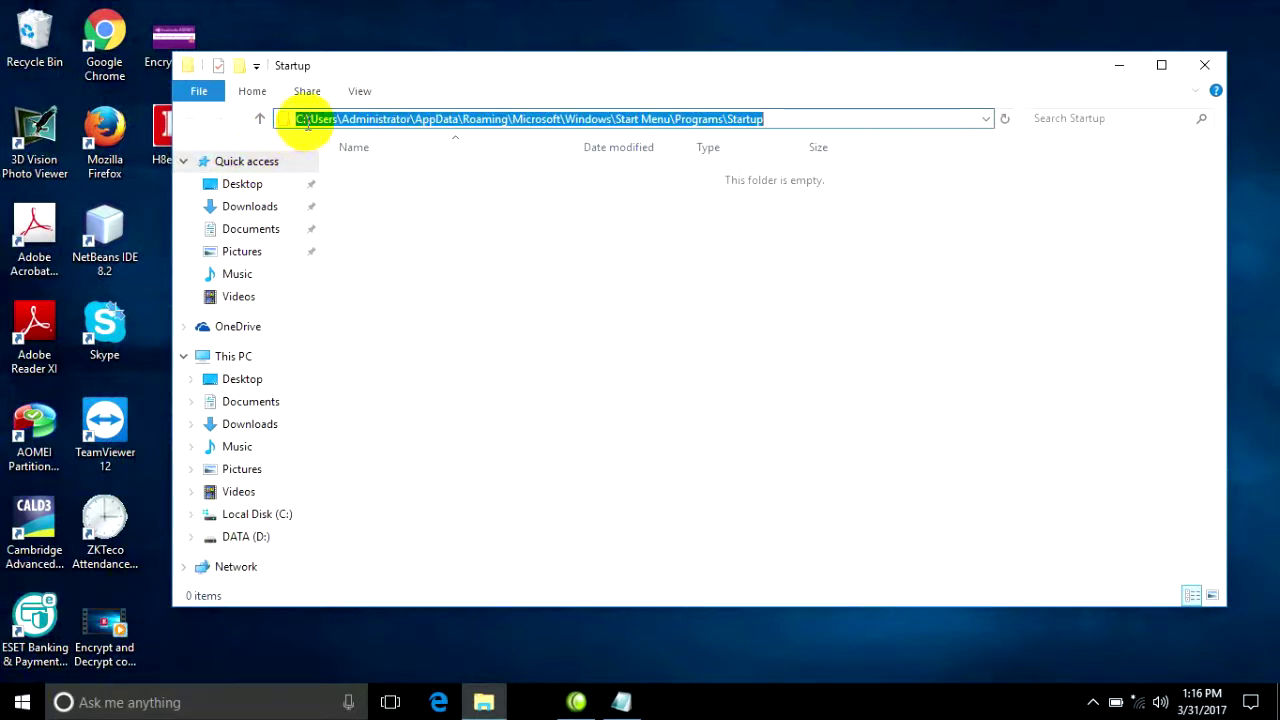
{"action": "left_click", "coordinate": [307, 119]}
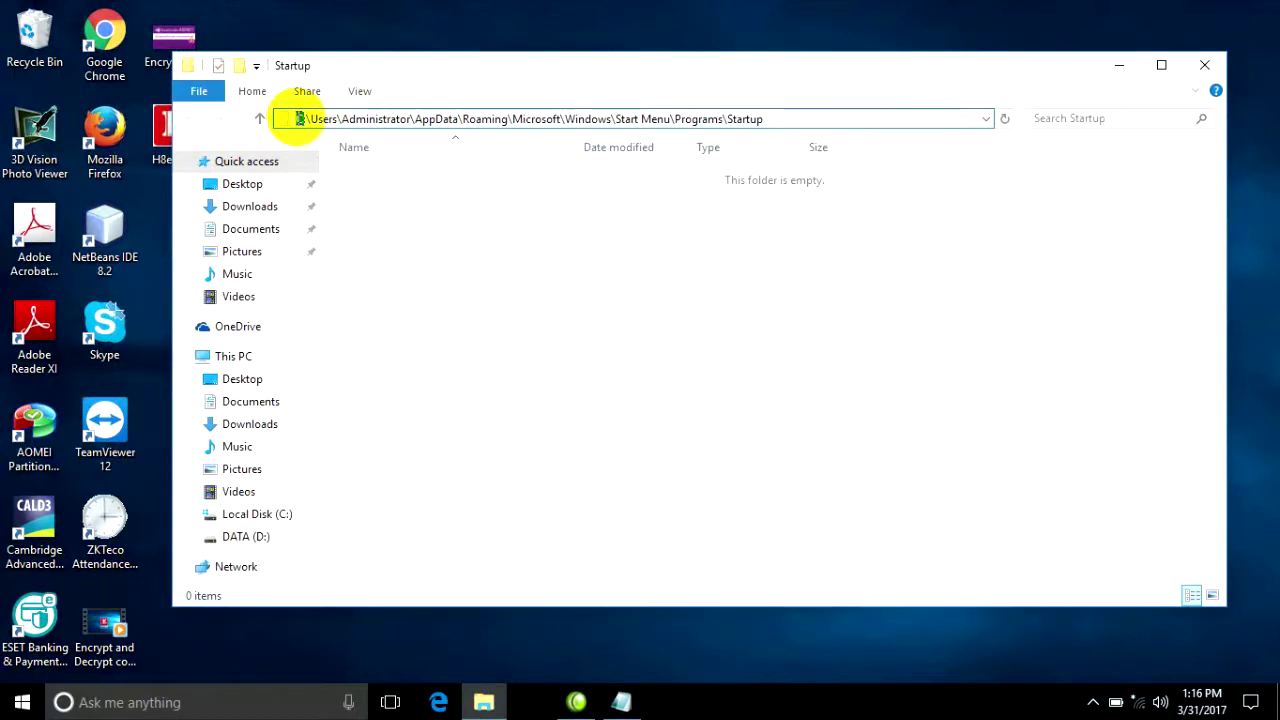
{"action": "left_click_drag", "start_coordinate": [298, 119], "coordinate": [372, 118]}
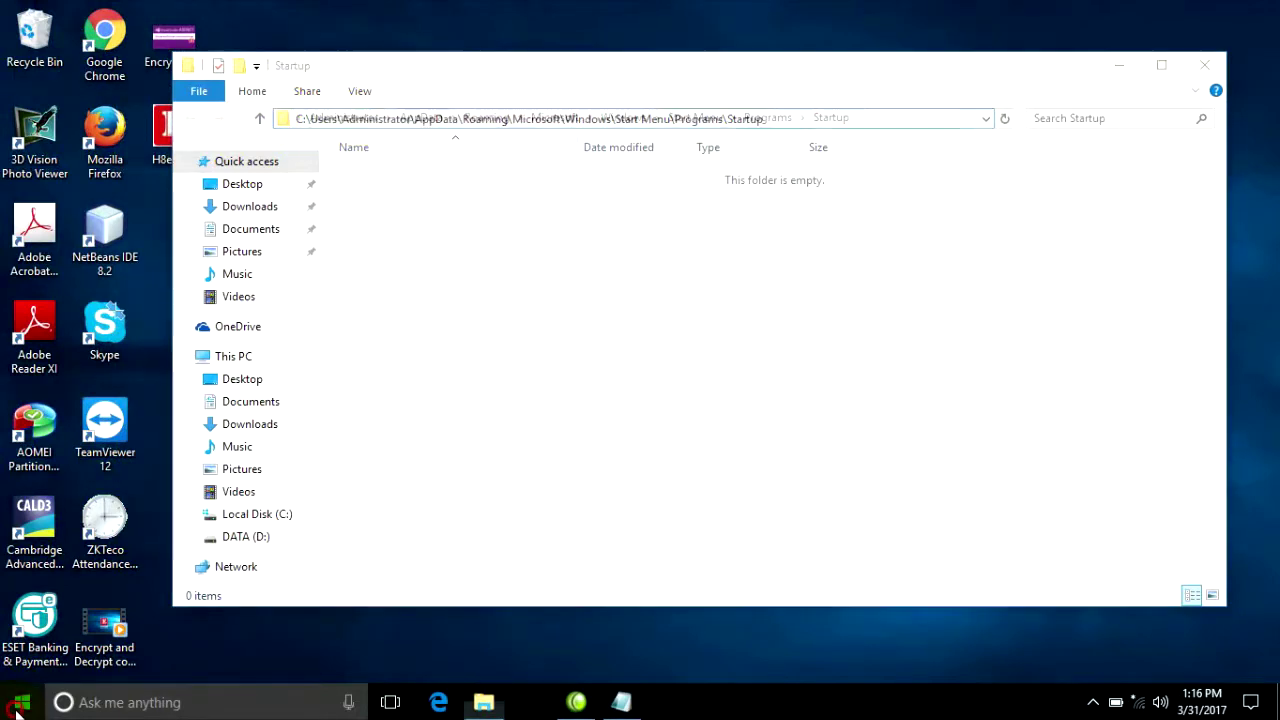
{"action": "key", "text": "super"}
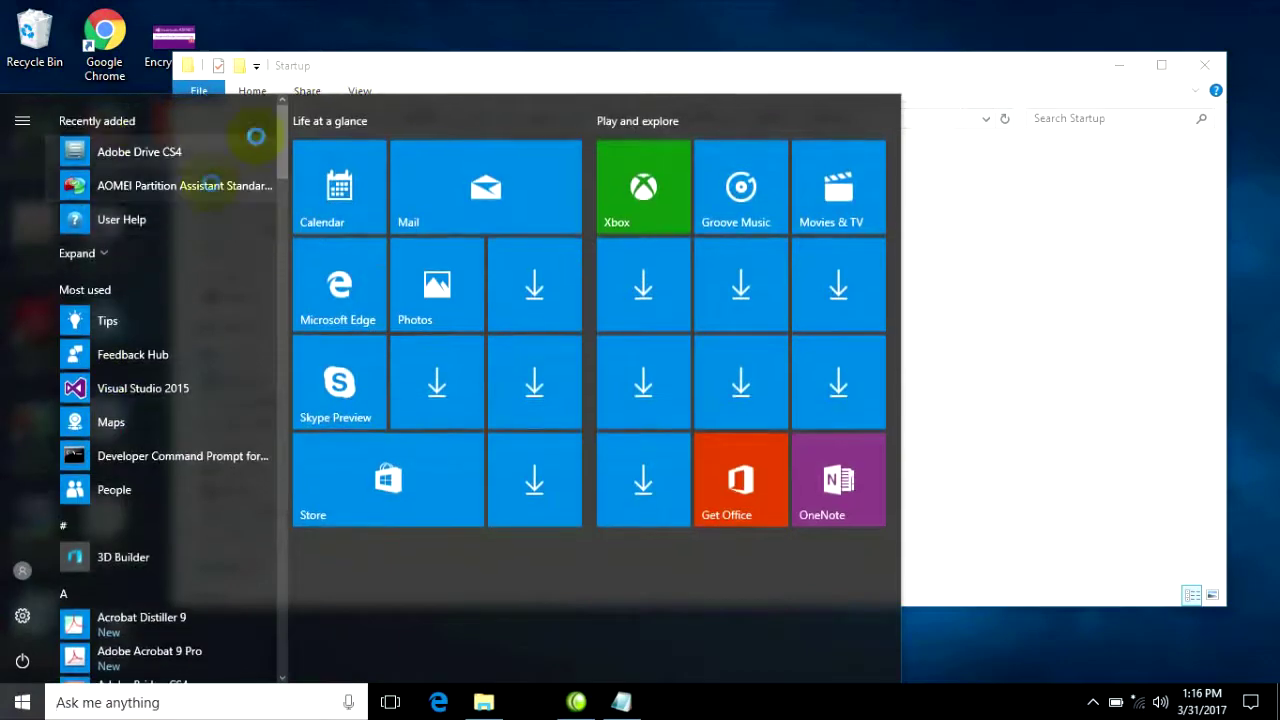
{"action": "left_click", "coordinate": [366, 63]}
{"action": "left_click", "coordinate": [879, 118]}
{"action": "left_click", "coordinate": [340, 118]}
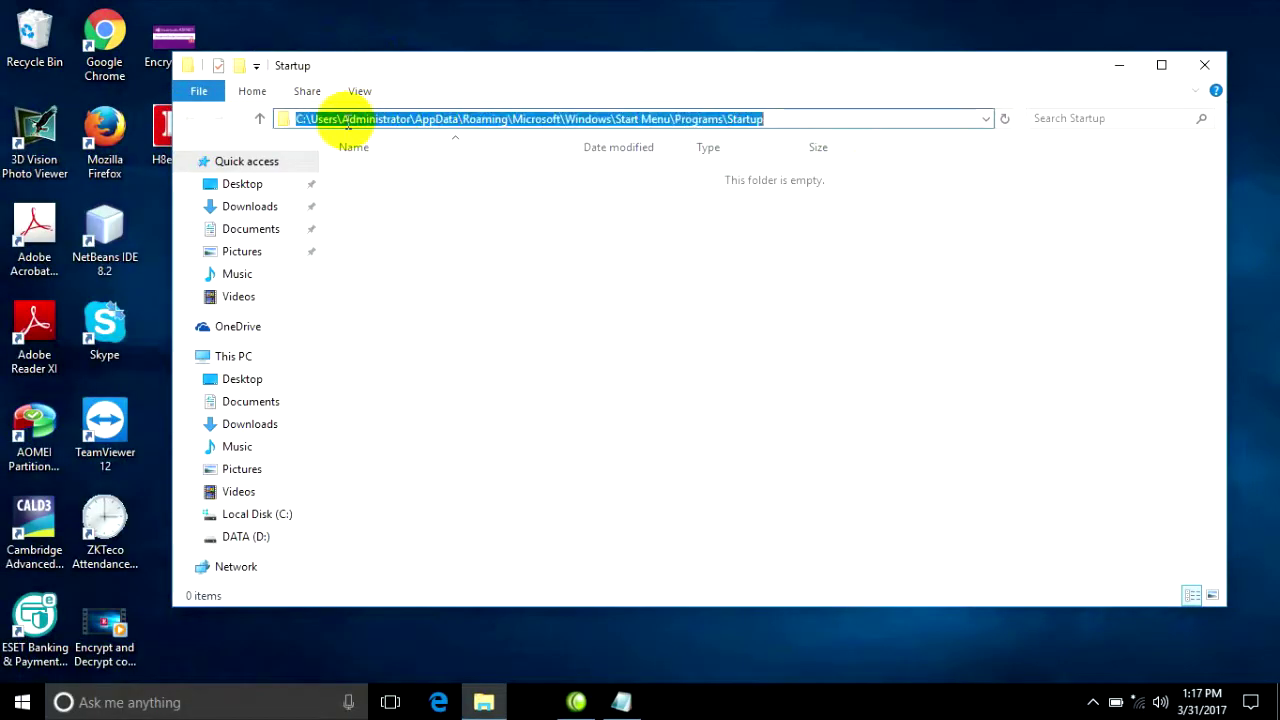
{"action": "left_click_drag", "start_coordinate": [341, 118], "coordinate": [413, 118]}
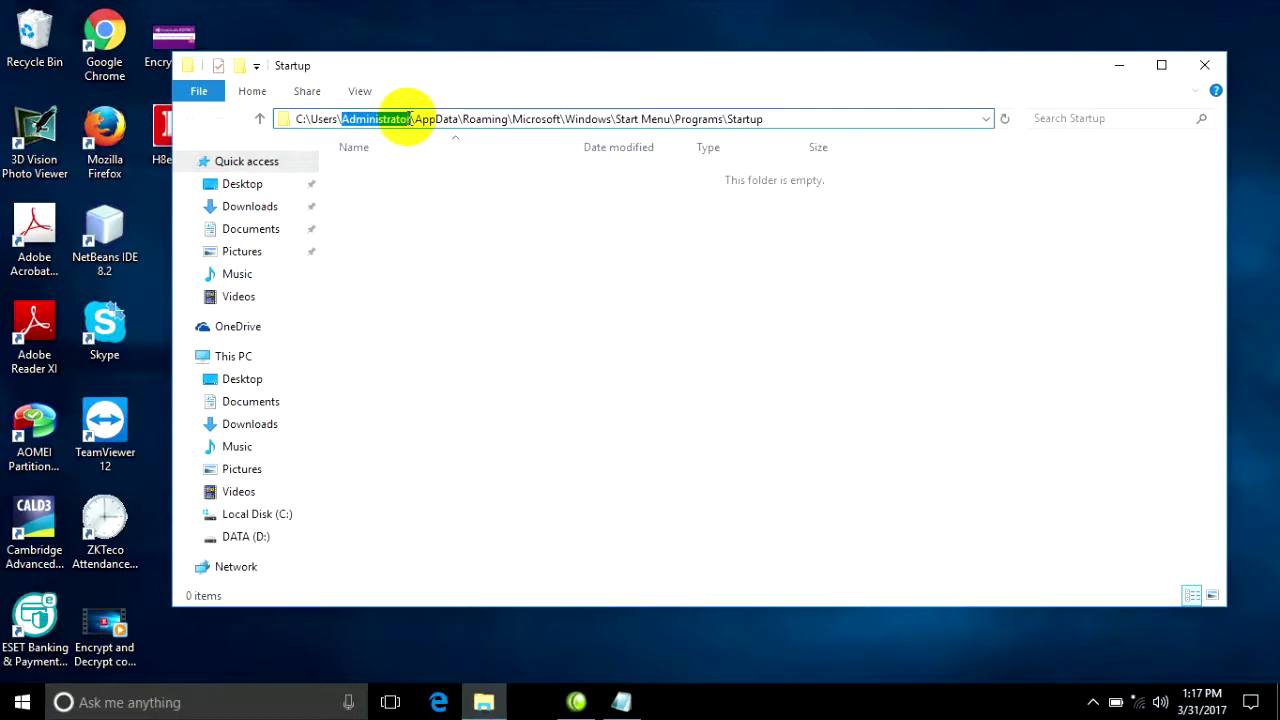
{"action": "left_click_drag", "start_coordinate": [415, 118], "coordinate": [786, 117]}
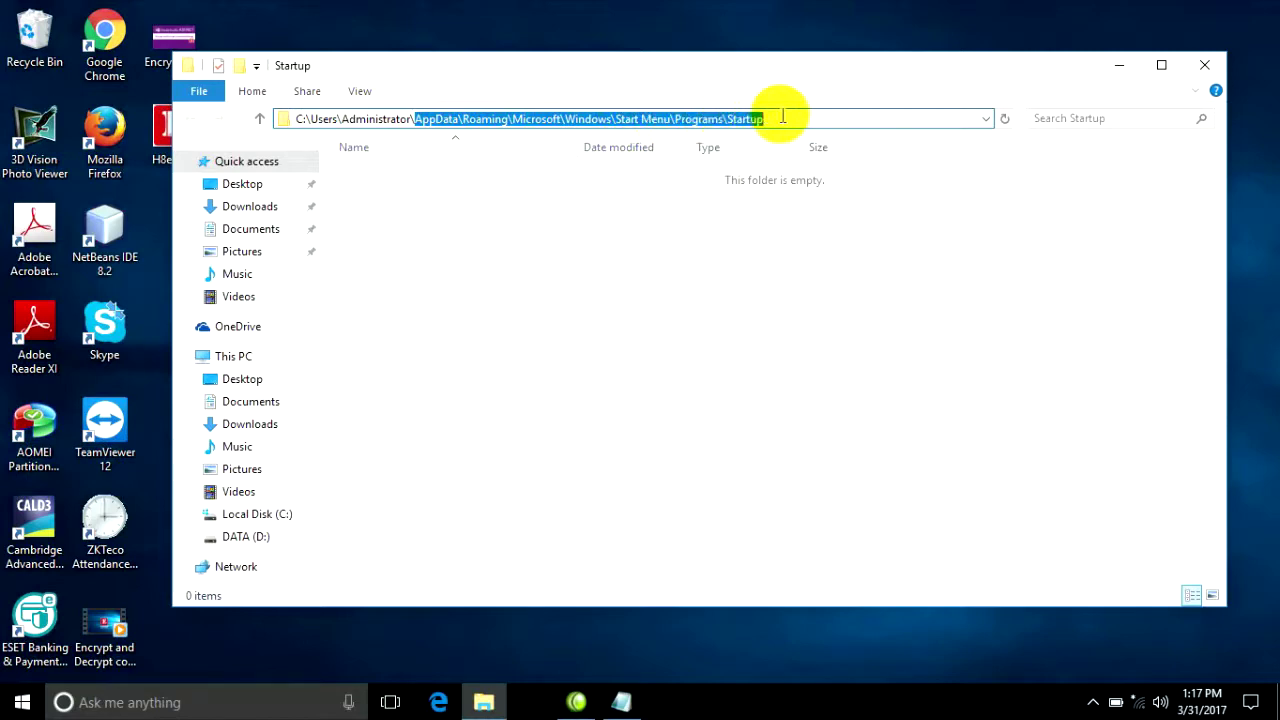
{"action": "left_click", "coordinate": [706, 220]}
{"action": "left_click", "coordinate": [923, 114]}
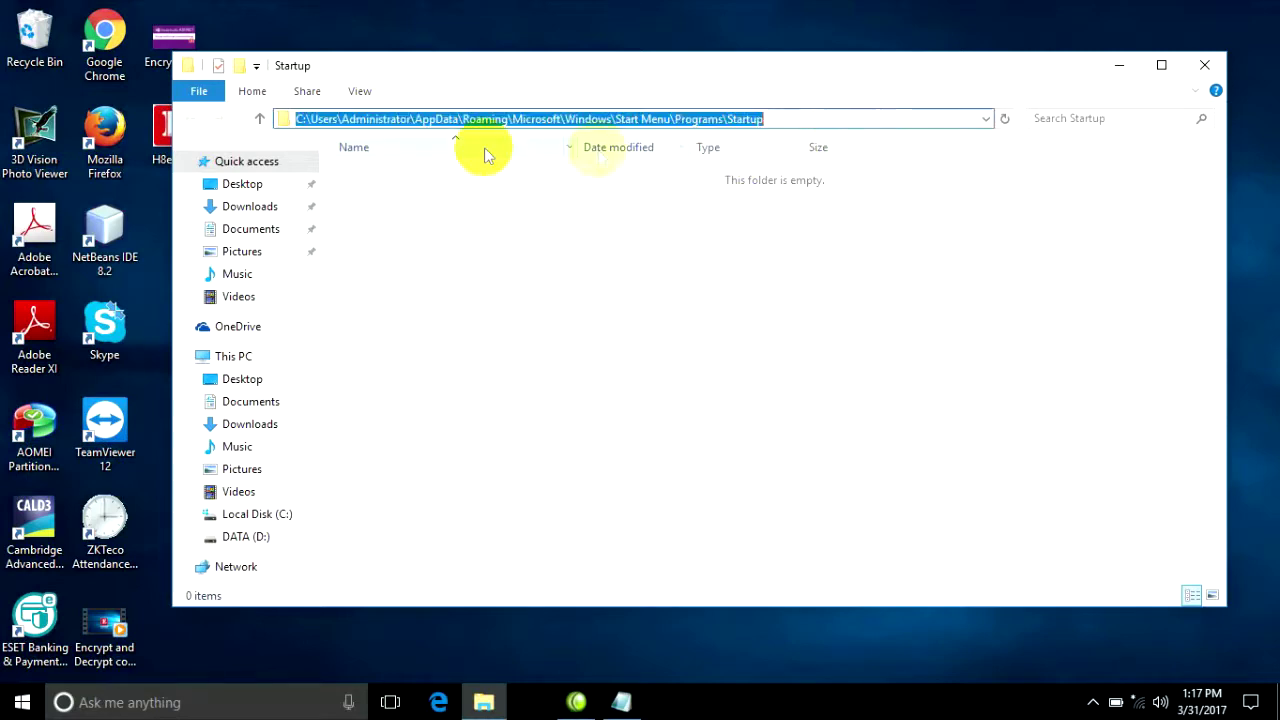
{"action": "left_click", "coordinate": [22, 702]}
{"action": "key", "text": "super+r"}
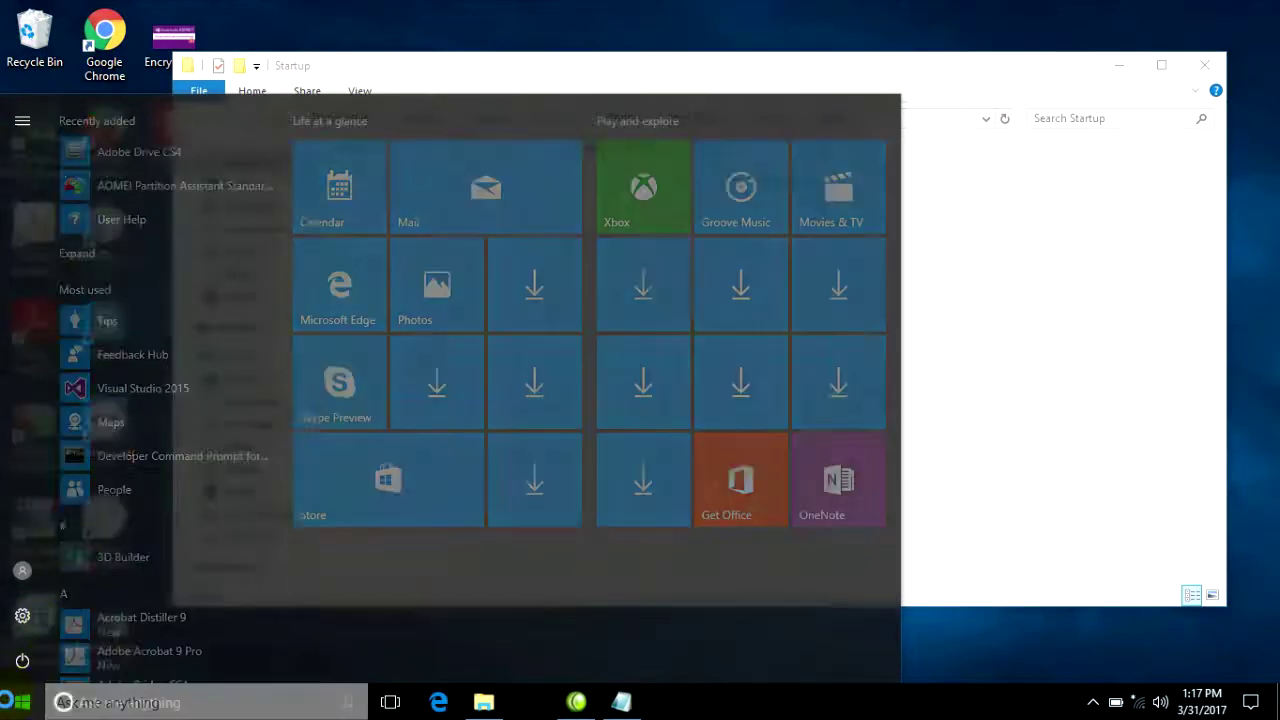
{"action": "left_click", "coordinate": [114, 563]}
{"action": "double_click", "coordinate": [114, 563]}
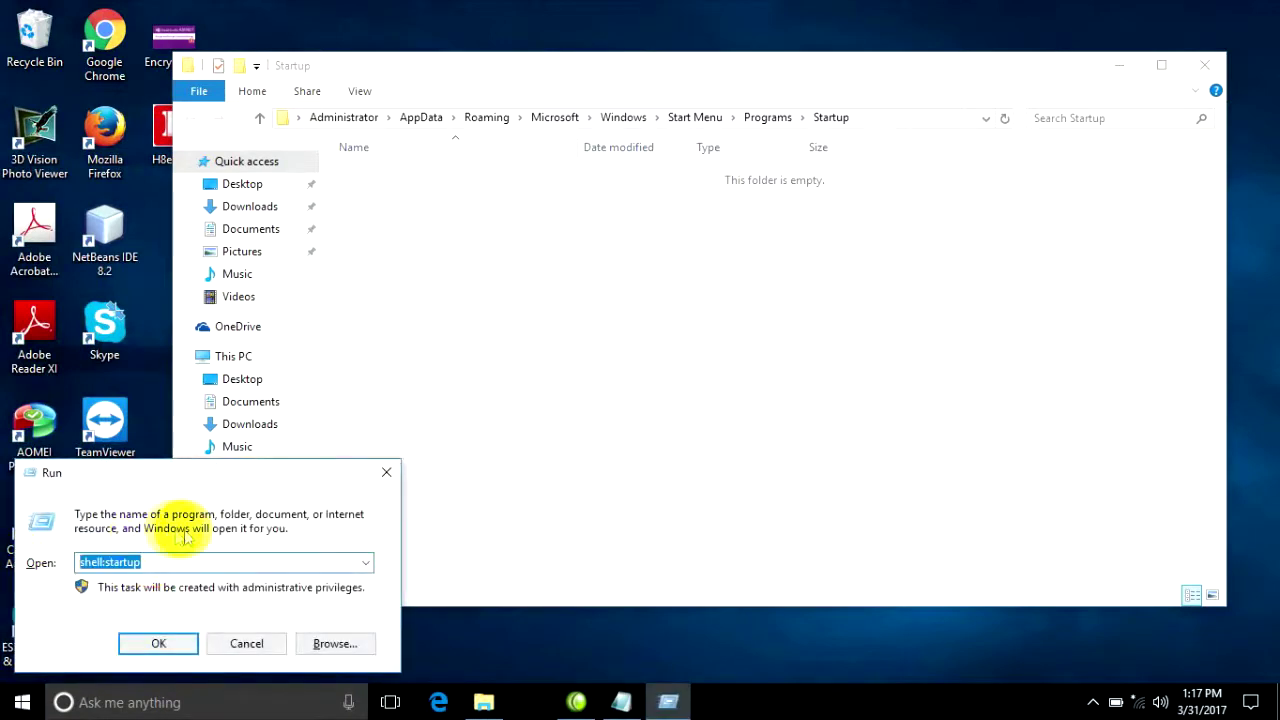
{"action": "left_click", "coordinate": [386, 472]}
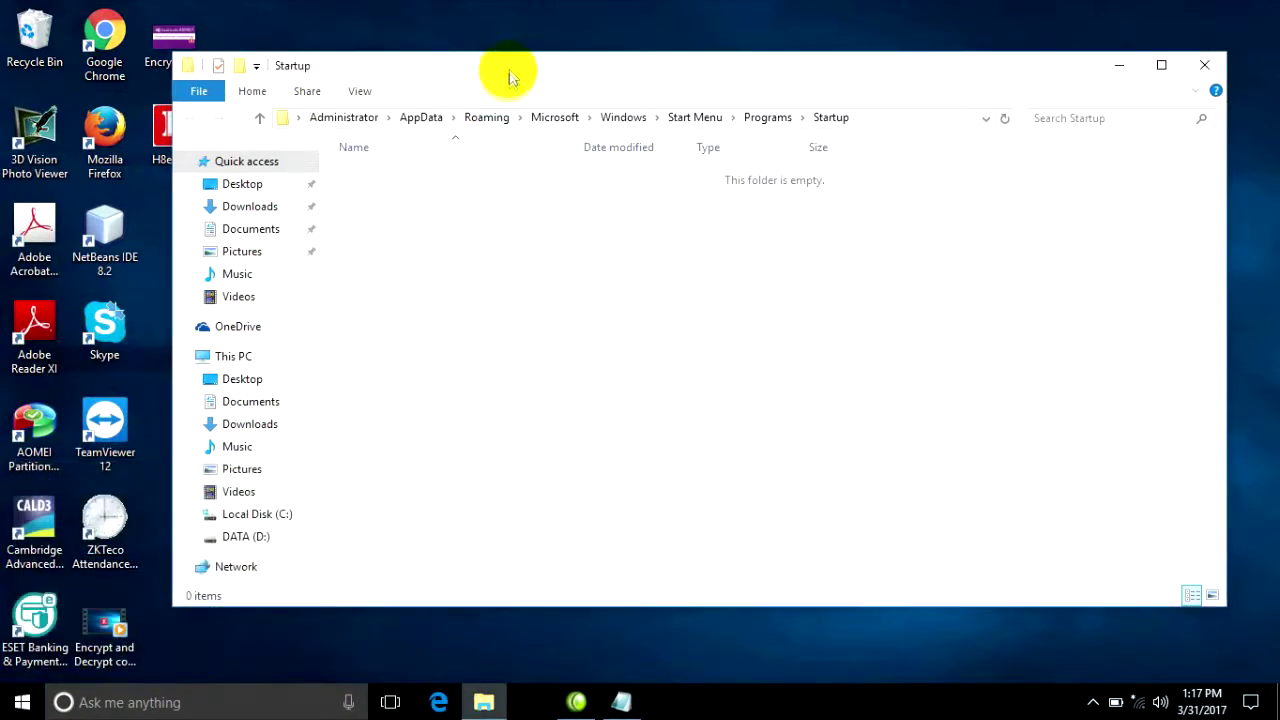
{"action": "left_click_drag", "start_coordinate": [509, 77], "coordinate": [551, 80]}
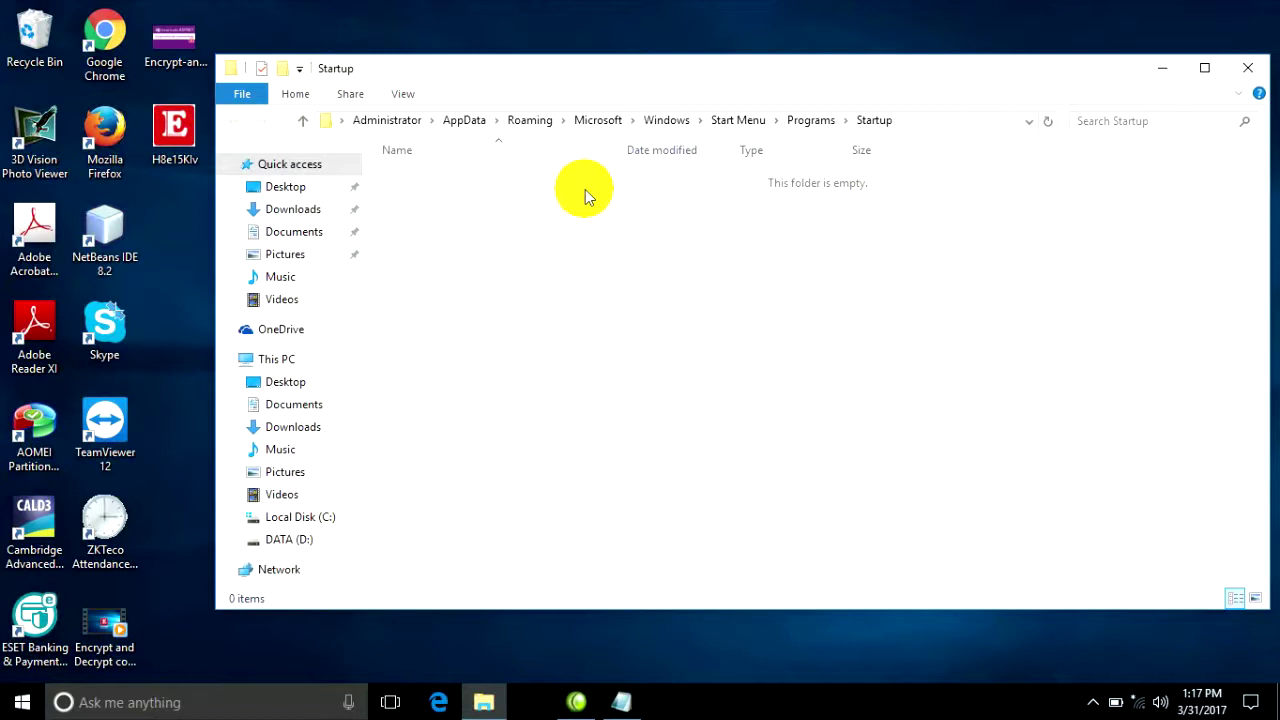
{"action": "left_click", "coordinate": [117, 40]}
Step: Check the Chrome shortcut's file location, then close the Chrome Application folder window
{"action": "right_click", "coordinate": [120, 38]}
{"action": "key", "text": "Escape"}
{"action": "right_click", "coordinate": [117, 40]}
{"action": "left_click", "coordinate": [183, 146]}
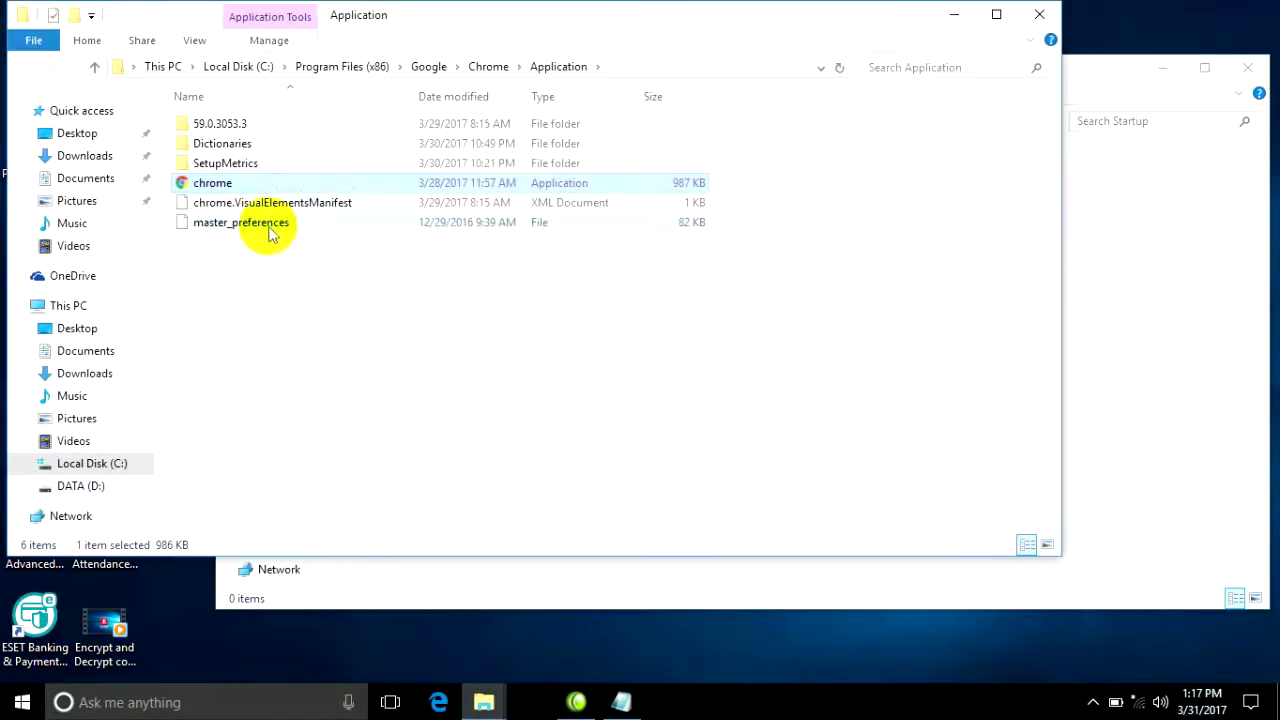
{"action": "right_click", "coordinate": [222, 184]}
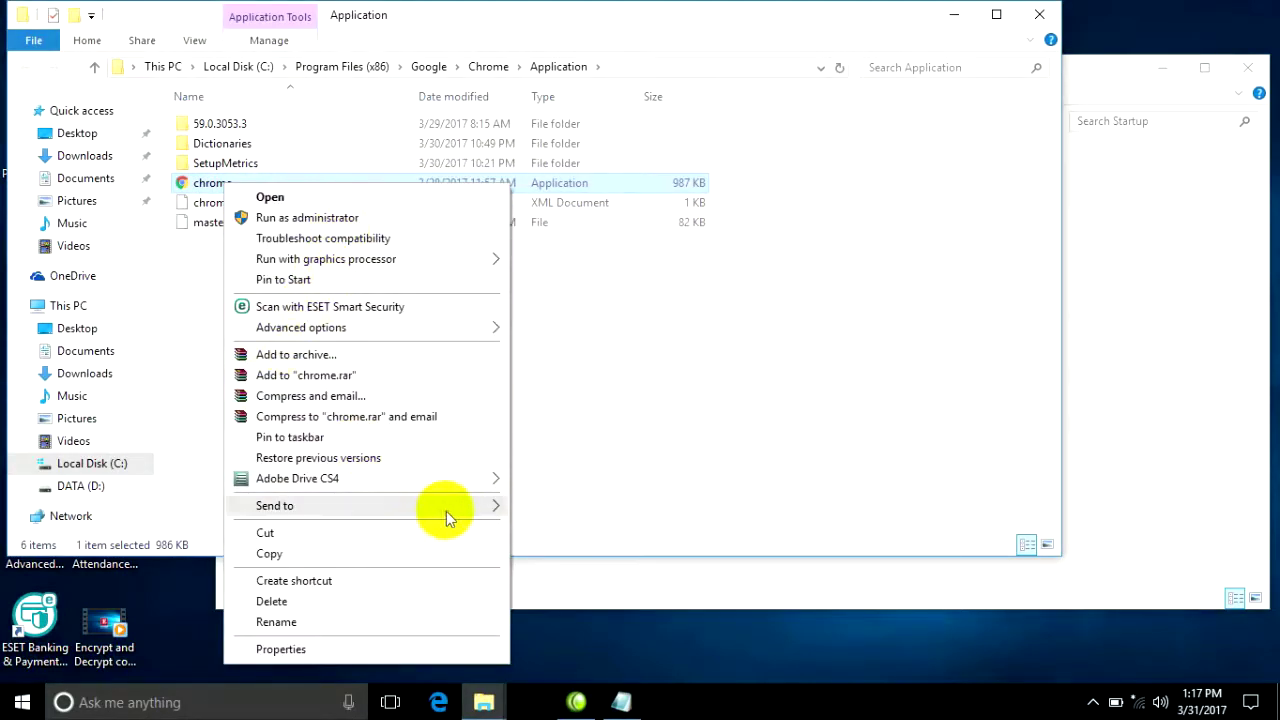
{"action": "mouse_move", "coordinate": [443, 512]}
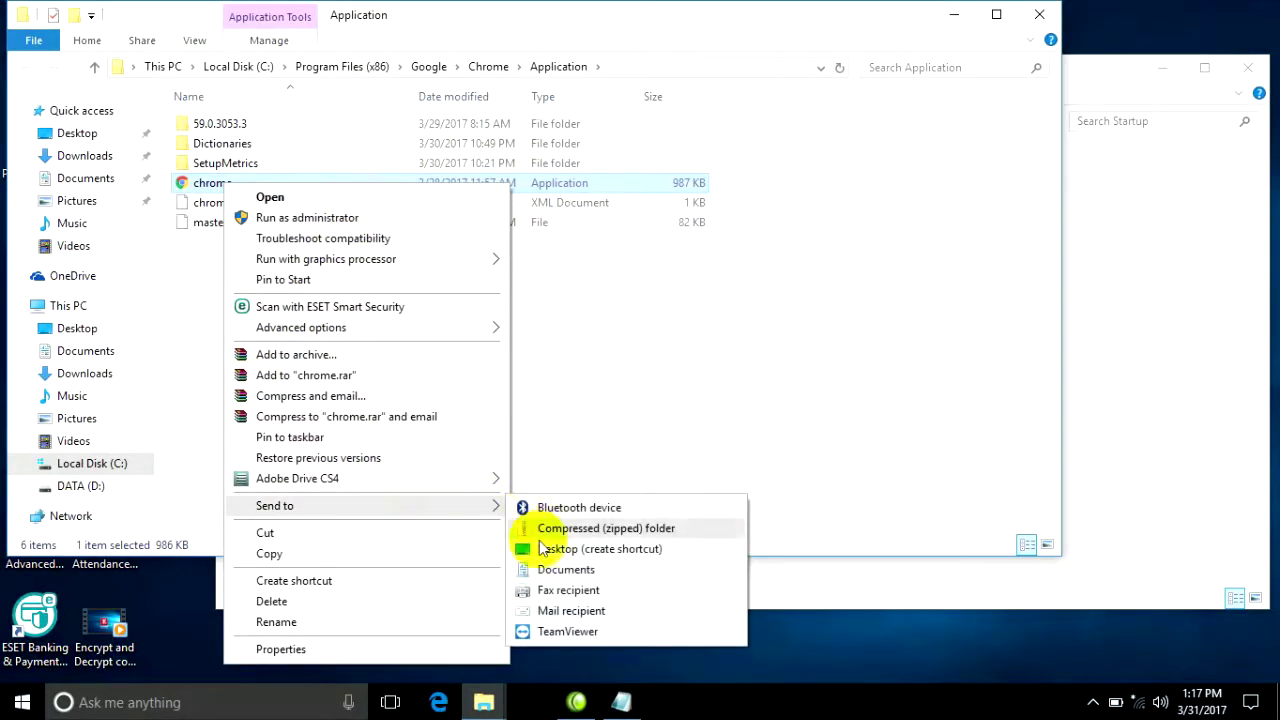
{"action": "left_click", "coordinate": [1040, 14]}
Step: Copy the Google Chrome desktop shortcut and paste it into the Startup folder
{"action": "left_click", "coordinate": [104, 38]}
{"action": "right_click", "coordinate": [104, 38]}
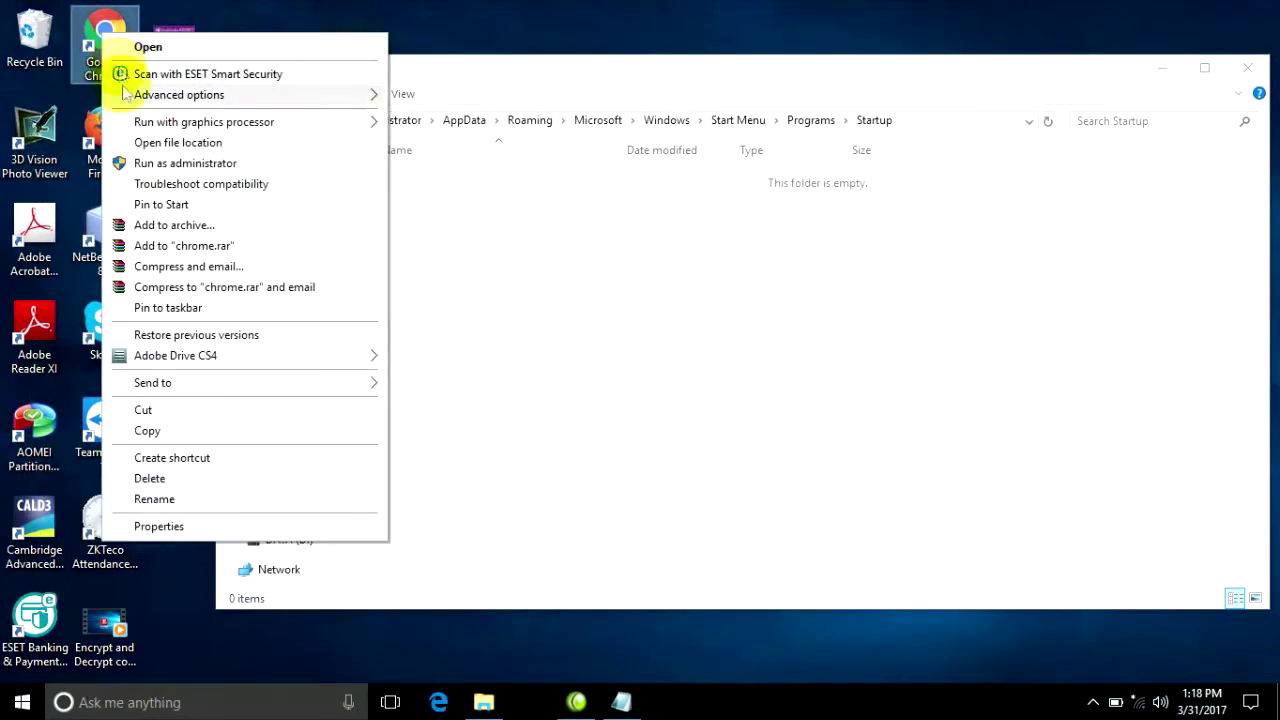
{"action": "left_click", "coordinate": [143, 431]}
{"action": "right_click", "coordinate": [476, 240]}
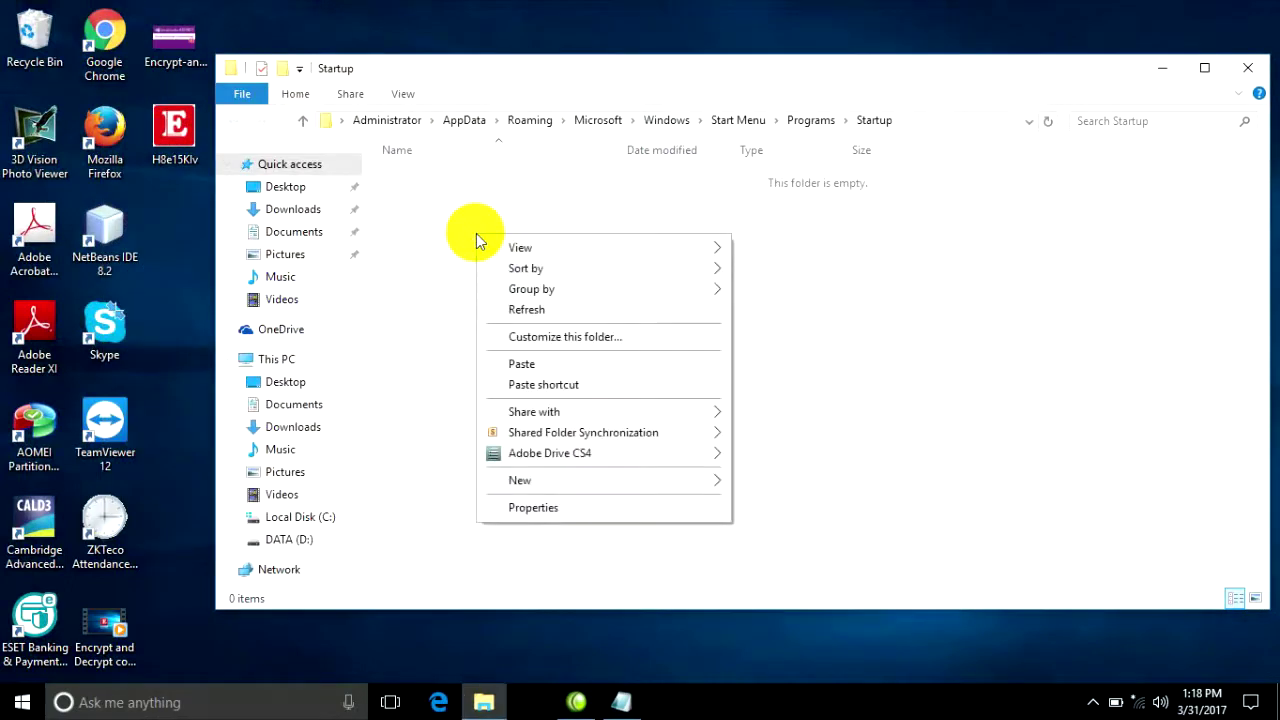
{"action": "left_click", "coordinate": [522, 366]}
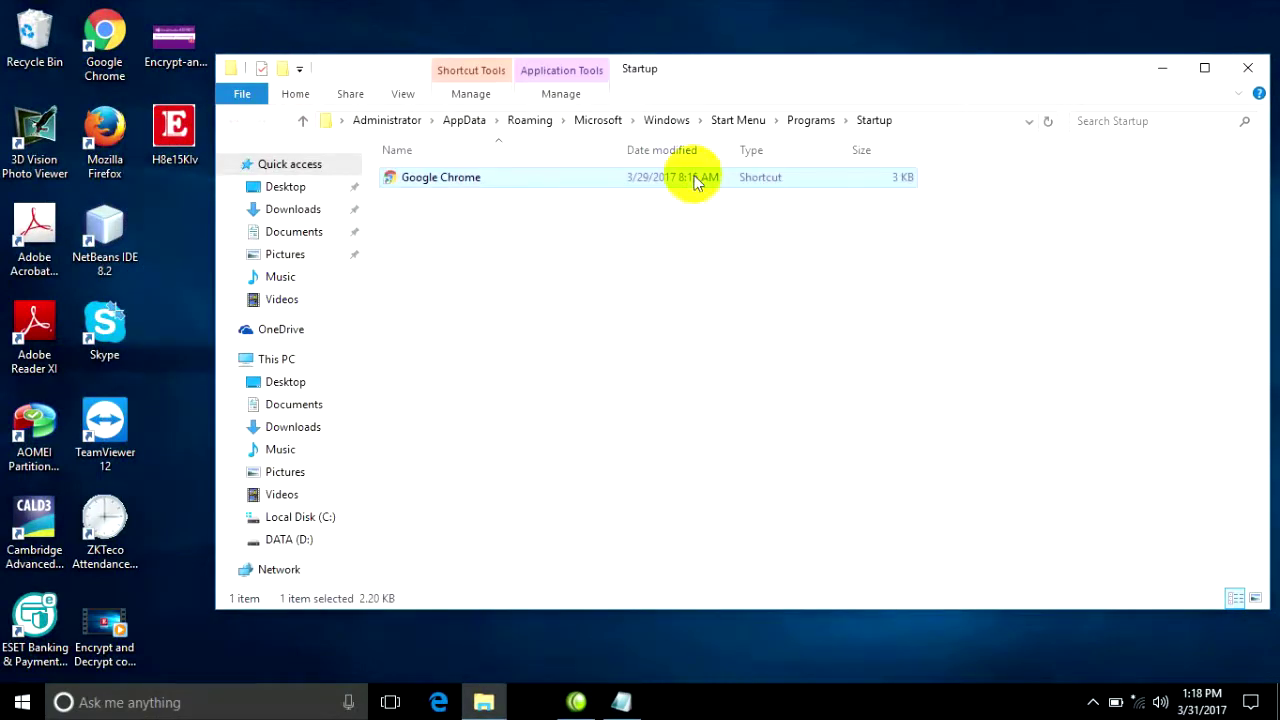
{"action": "left_click", "coordinate": [810, 120]}
{"action": "double_click", "coordinate": [400, 205]}
{"action": "left_click", "coordinate": [417, 177]}
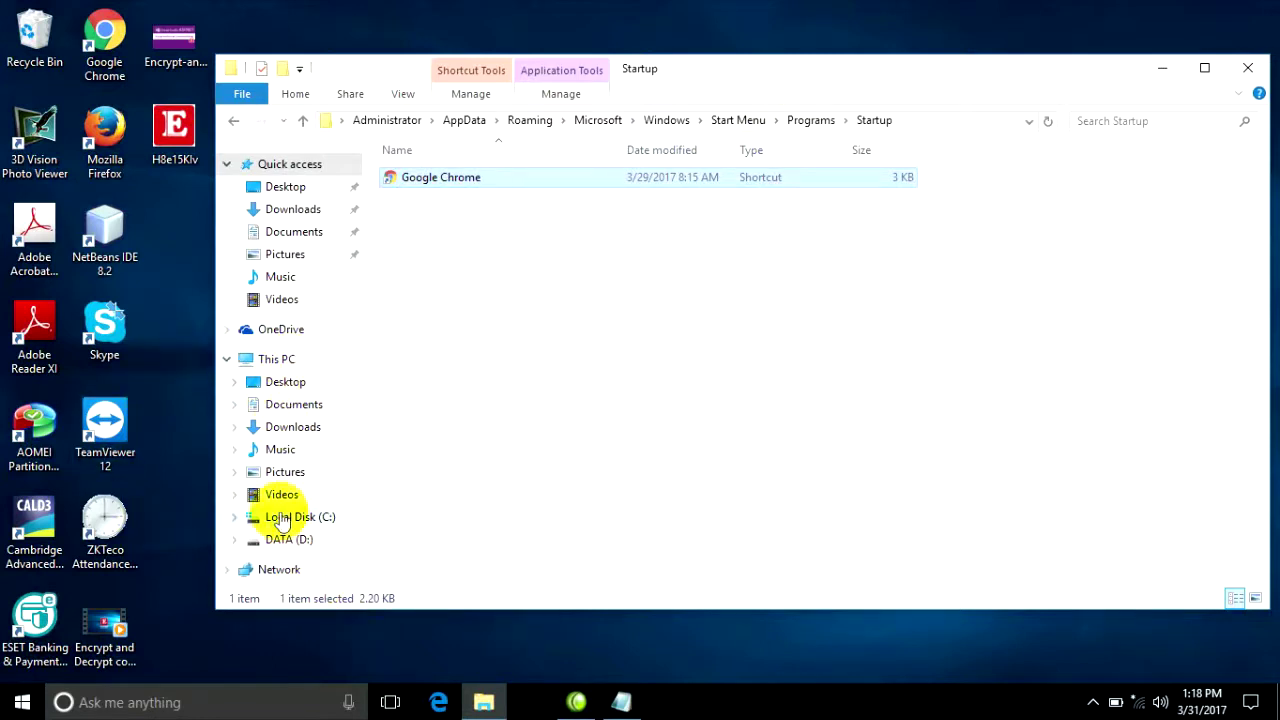
Step: Create a new desktop text document named 'Startup Test' and open it in Notepad
{"action": "right_click", "coordinate": [164, 261]}
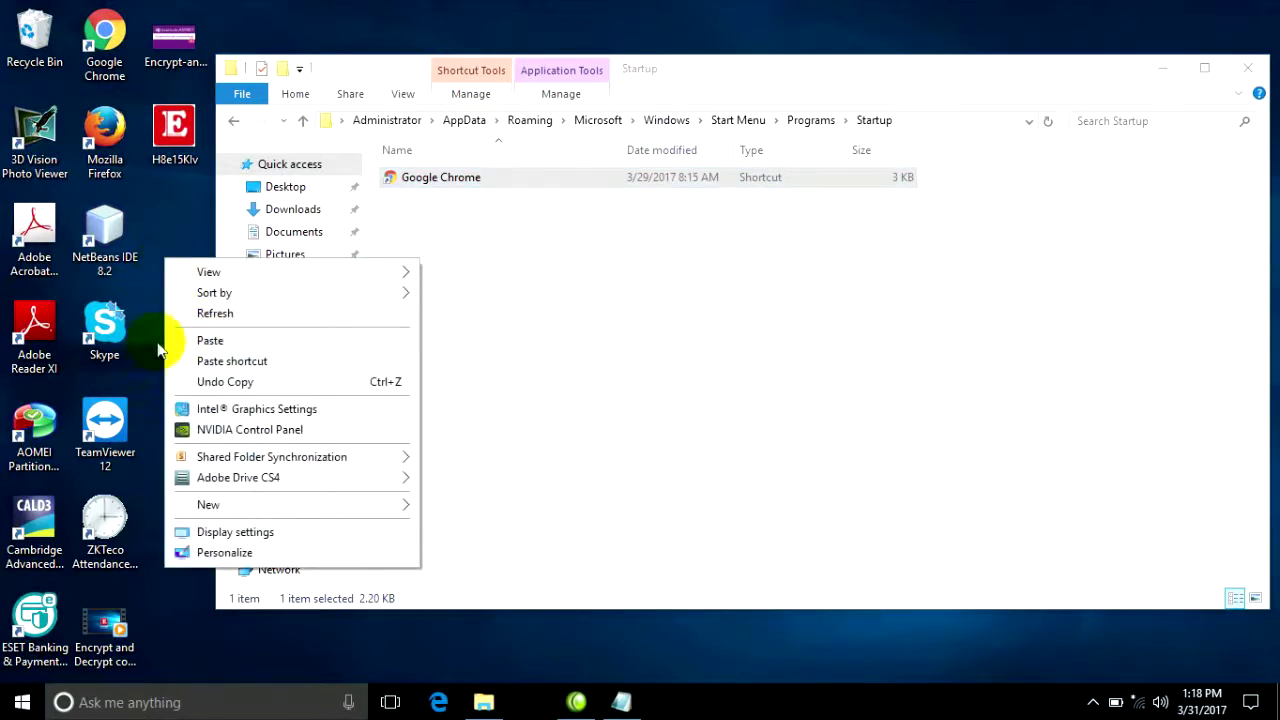
{"action": "mouse_move", "coordinate": [207, 507]}
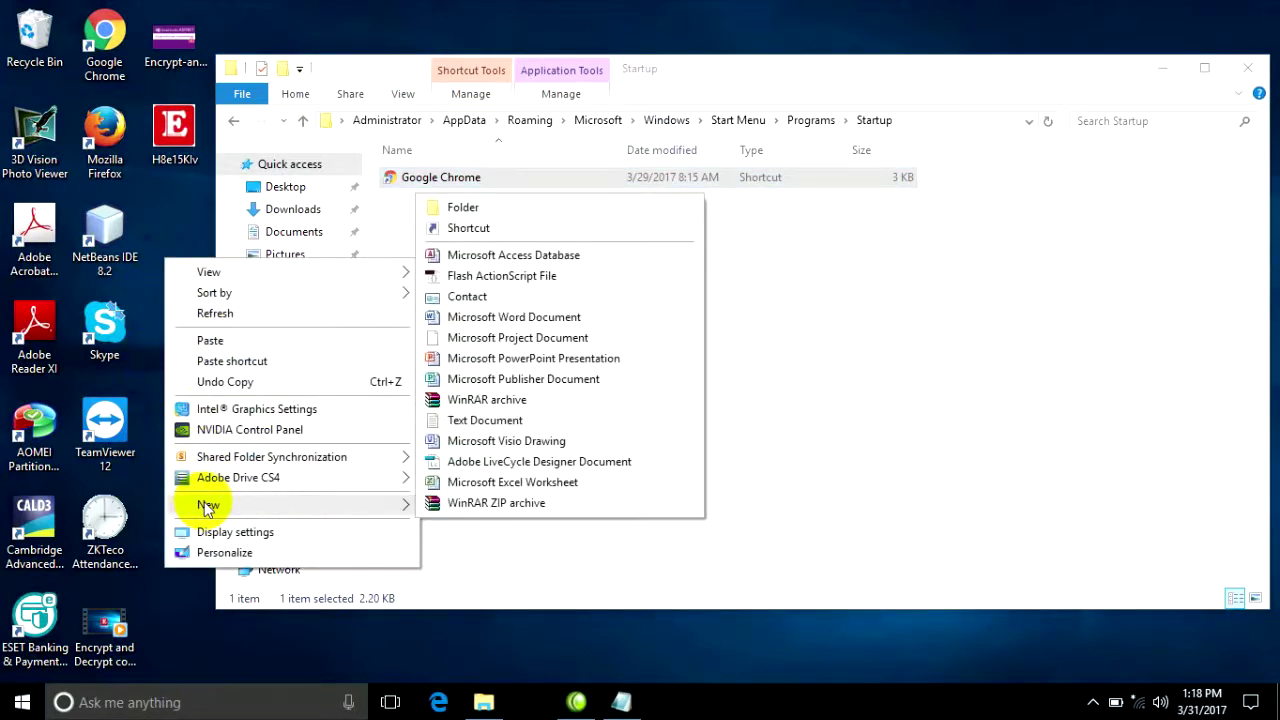
{"action": "left_click", "coordinate": [458, 420]}
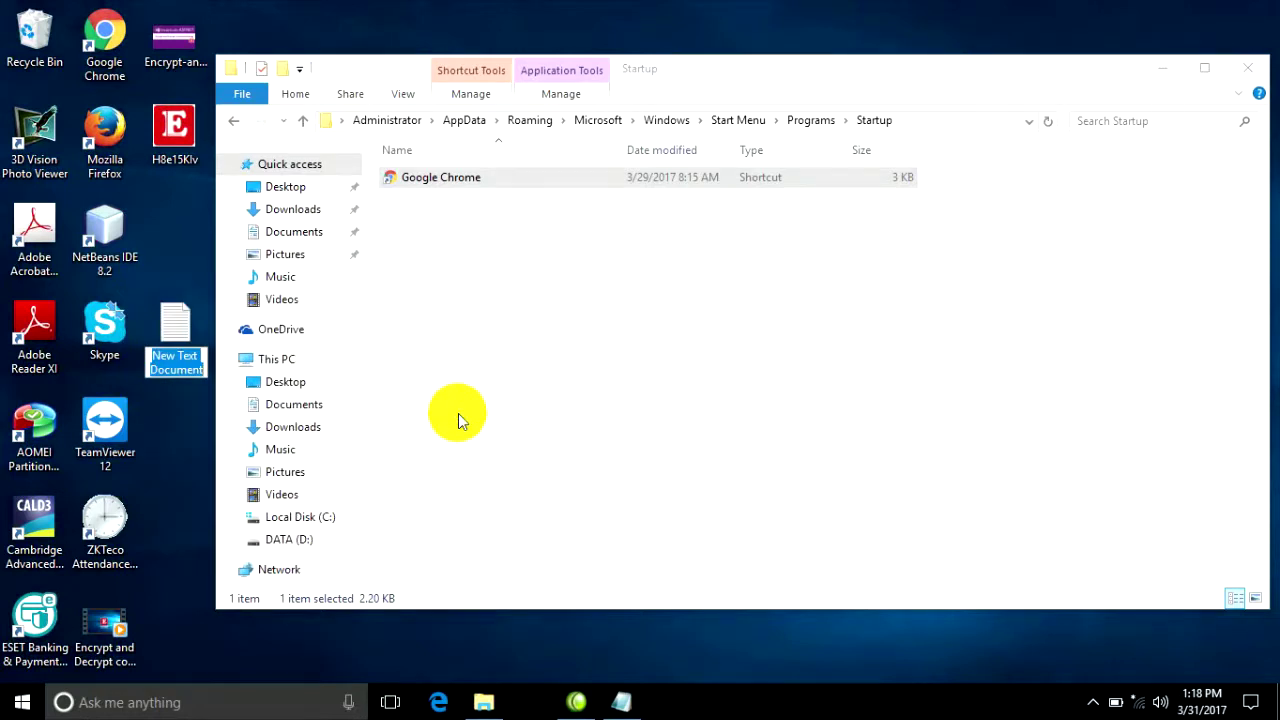
{"action": "type", "text": "Startup Test"}
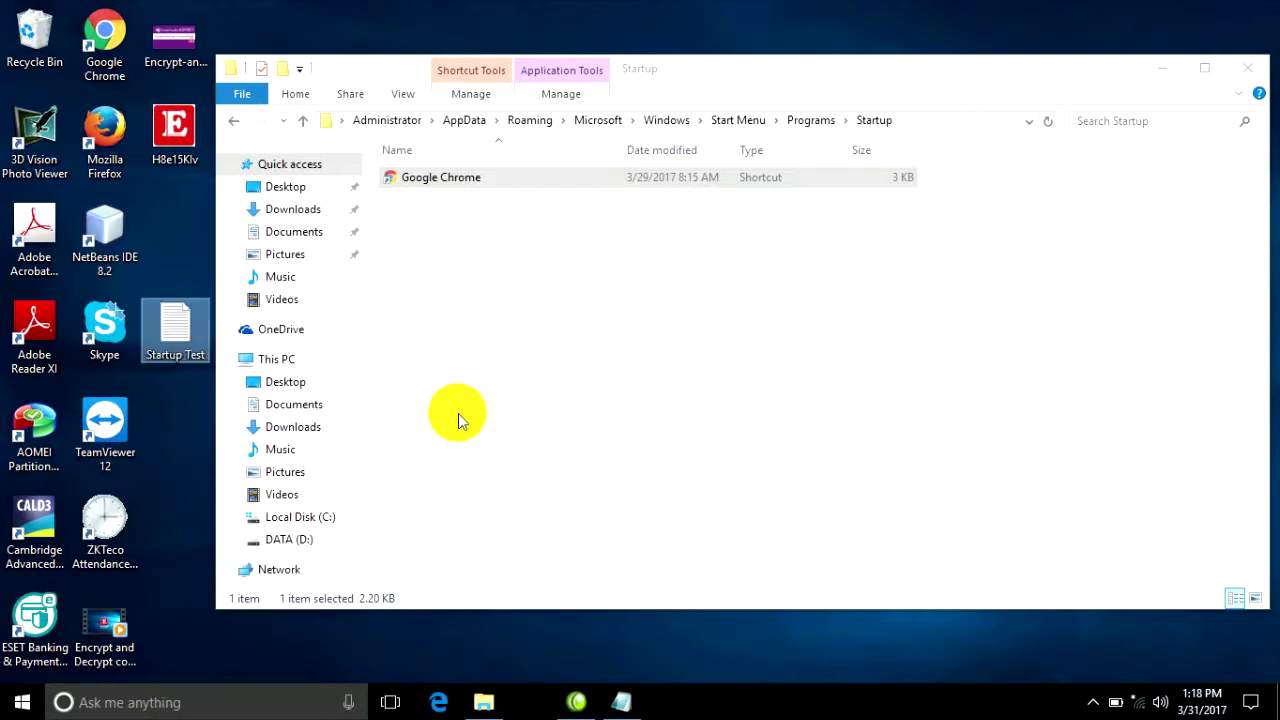
{"action": "left_click", "coordinate": [172, 330]}
{"action": "double_click", "coordinate": [172, 330]}
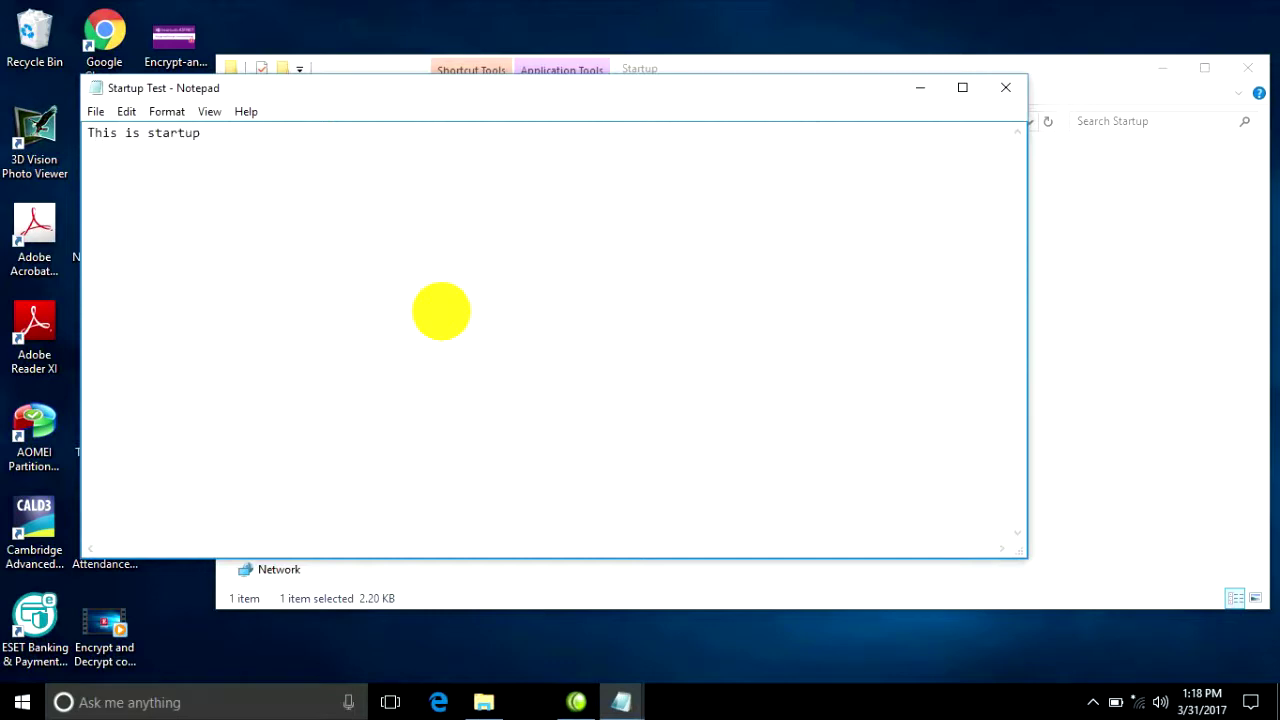
Step: Close Notepad, create a desktop shortcut to Startup Test, and drag it into the Startup folder
{"action": "left_click", "coordinate": [1006, 87]}
{"action": "right_click", "coordinate": [185, 333]}
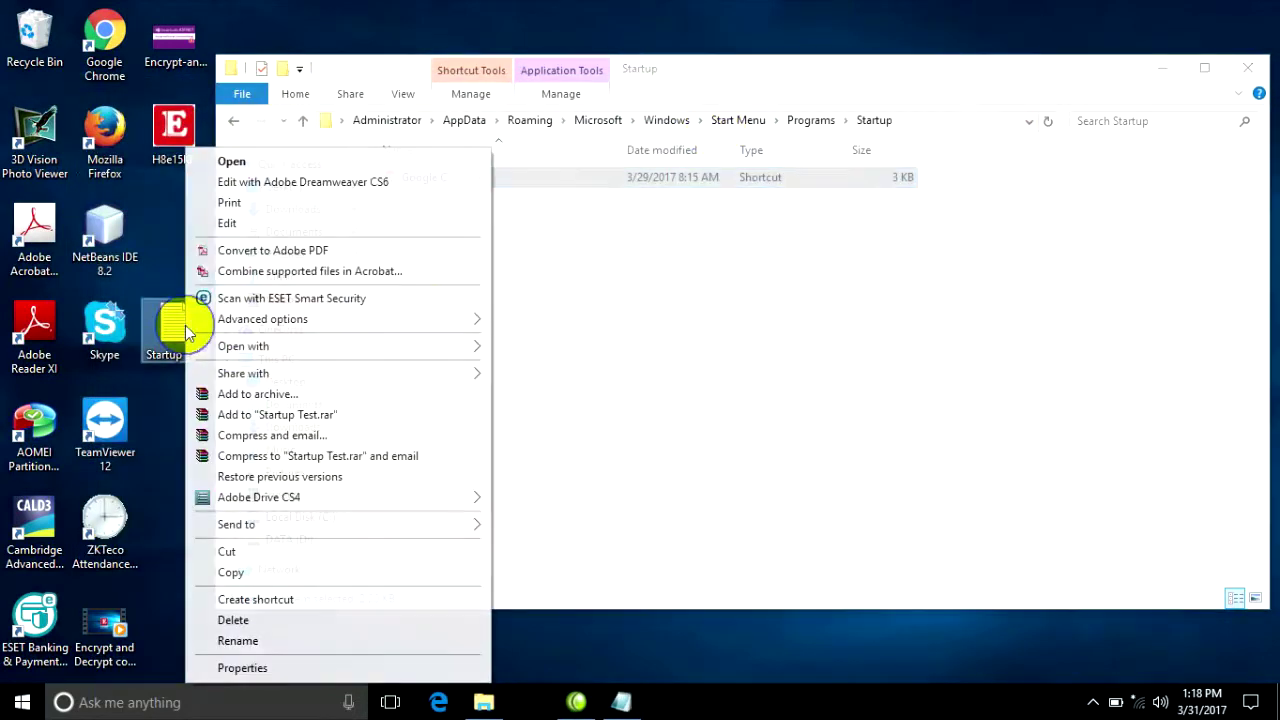
{"action": "mouse_move", "coordinate": [343, 522]}
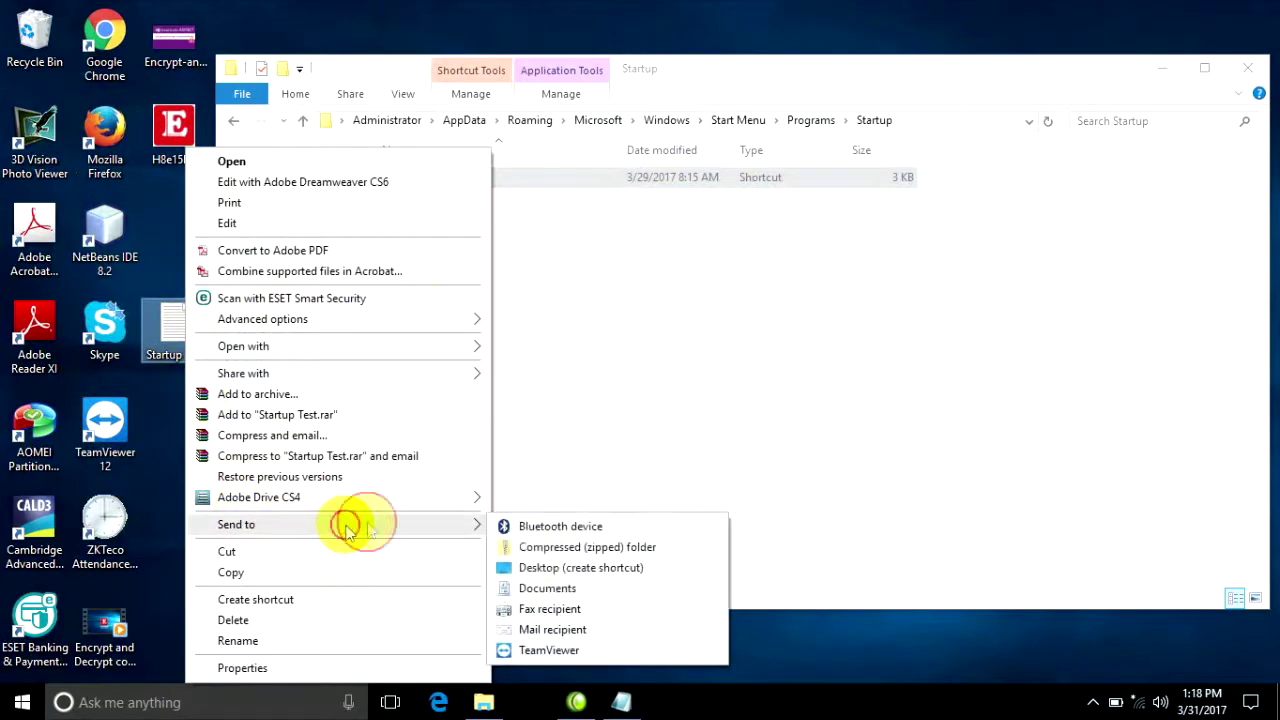
{"action": "left_click", "coordinate": [541, 568]}
{"action": "left_click", "coordinate": [177, 234]}
{"action": "left_click_drag", "start_coordinate": [177, 234], "coordinate": [474, 243]}
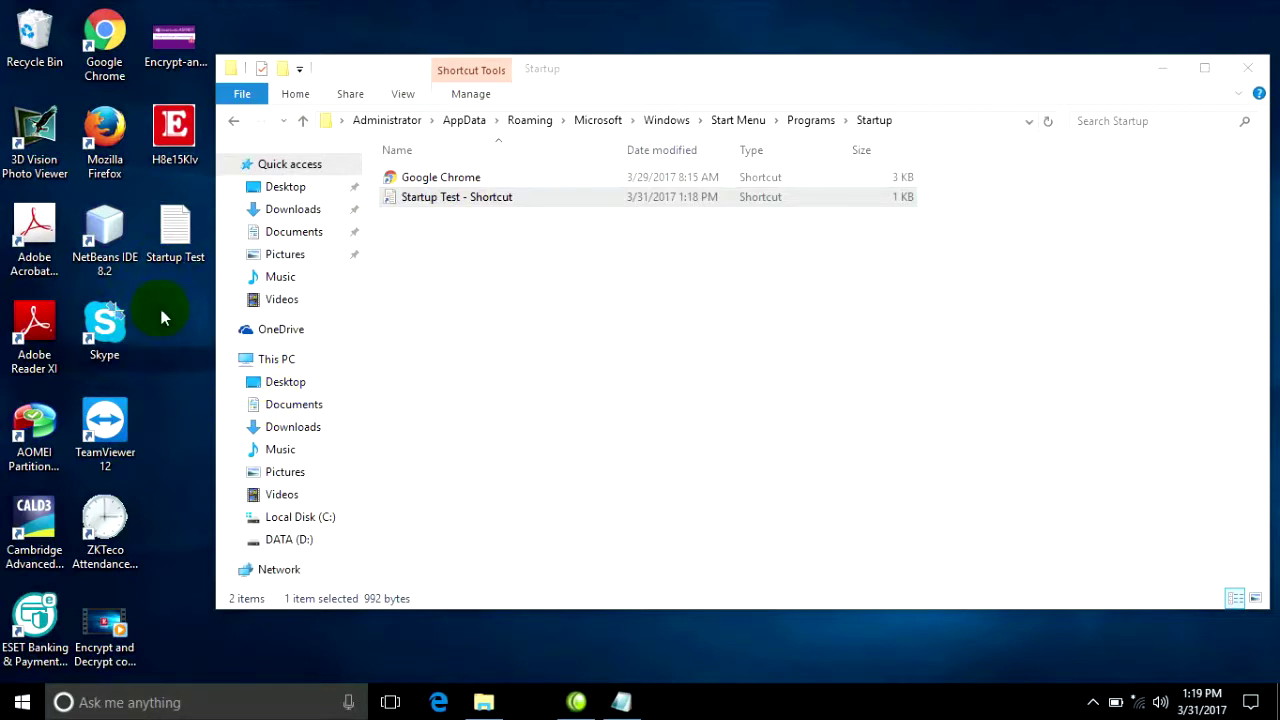
{"action": "left_click", "coordinate": [957, 120]}
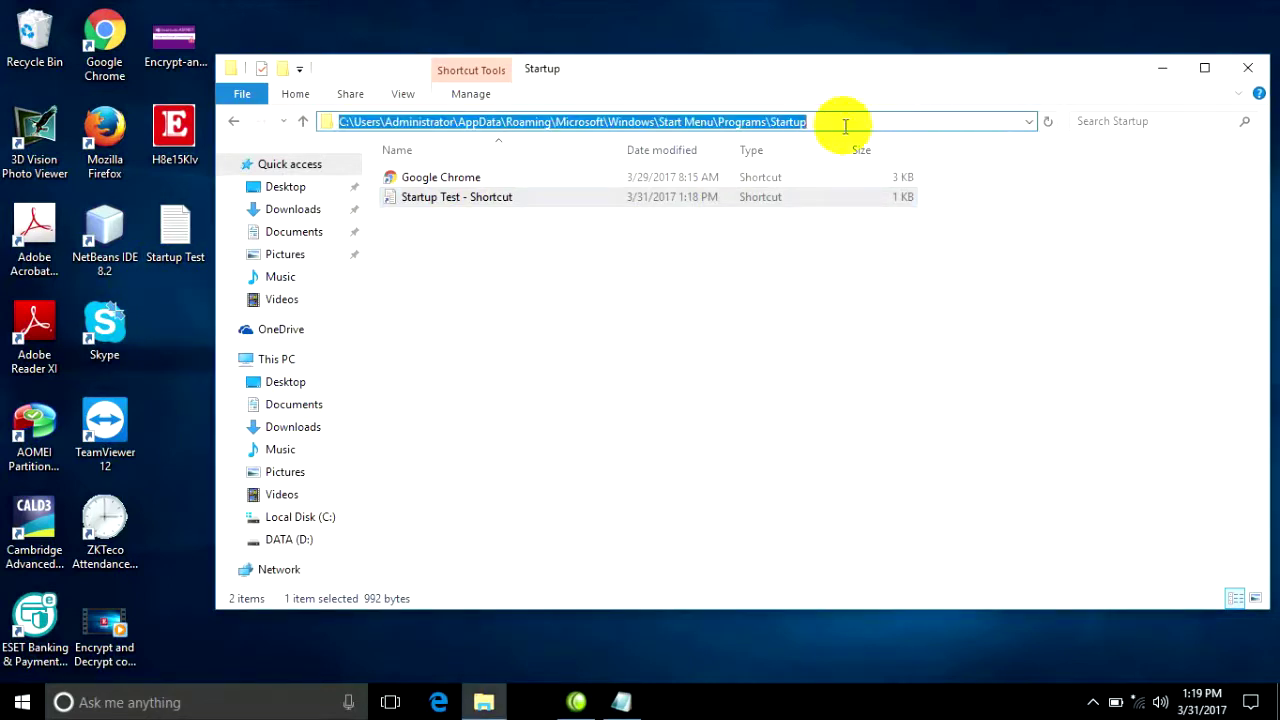
{"action": "left_click", "coordinate": [810, 121]}
{"action": "double_click", "coordinate": [810, 121]}
{"action": "left_click", "coordinate": [677, 257]}
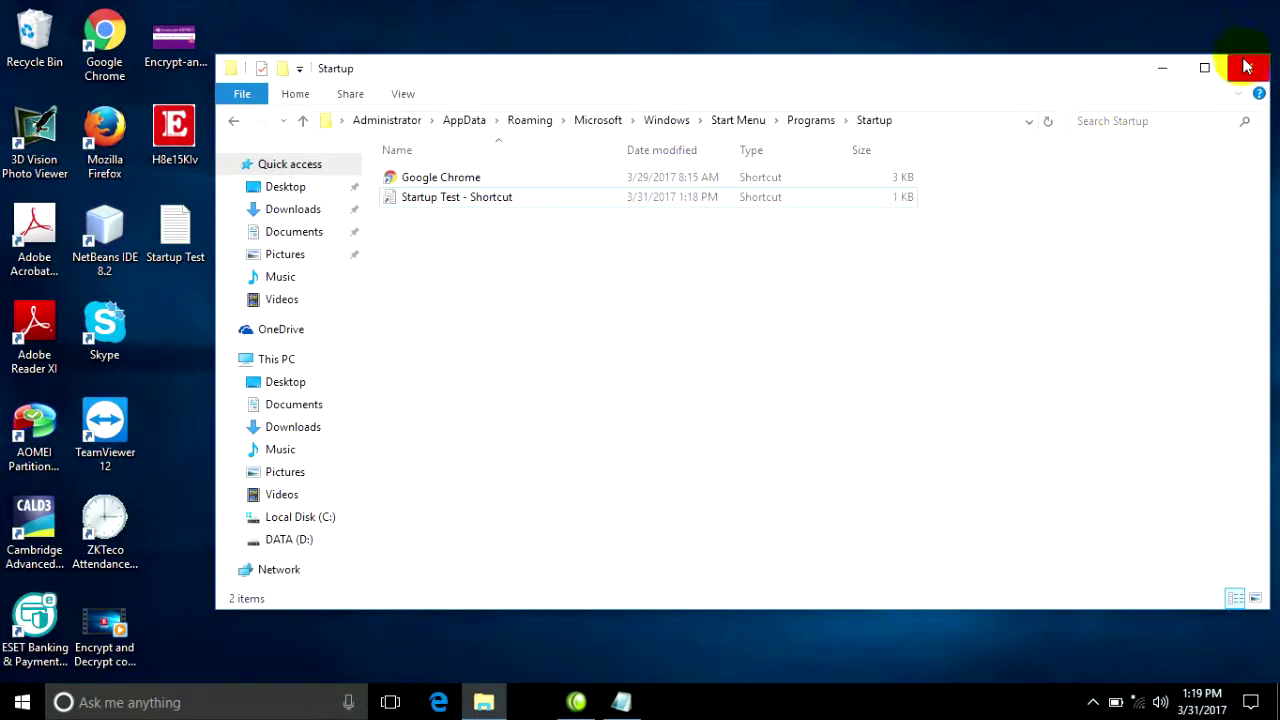
{"action": "left_click", "coordinate": [577, 704]}
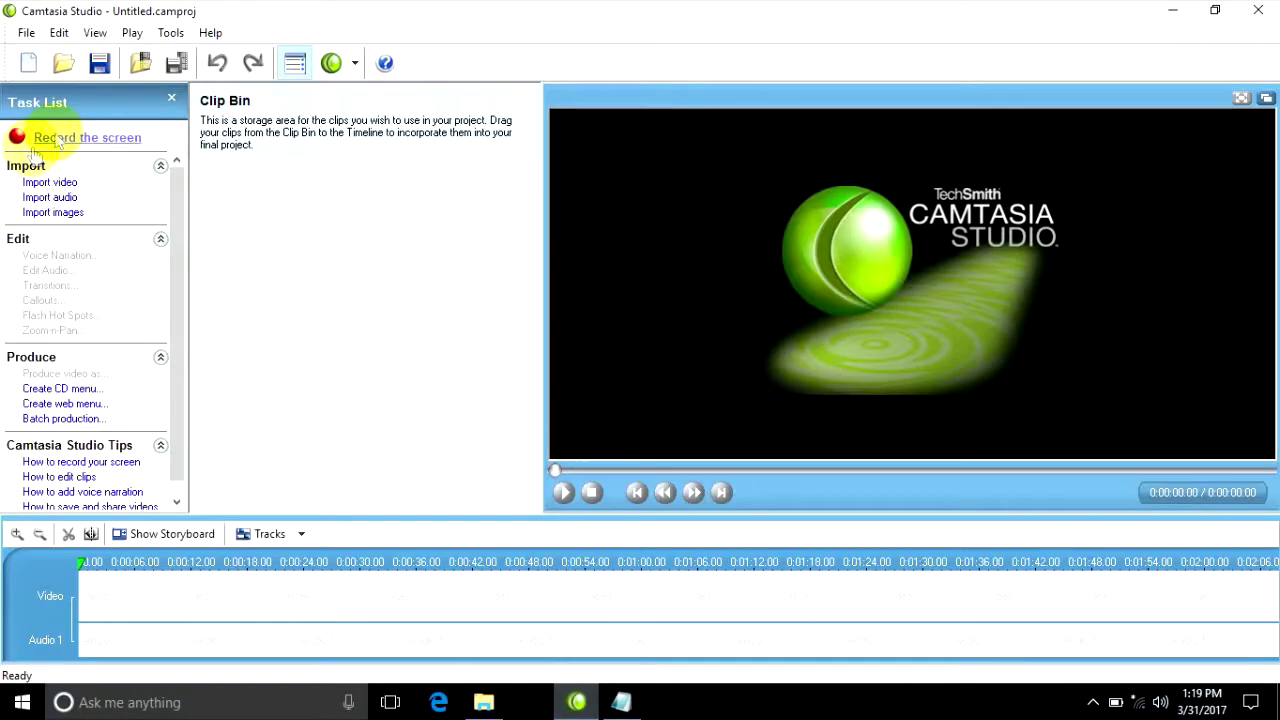
{"action": "left_click", "coordinate": [1180, 12]}
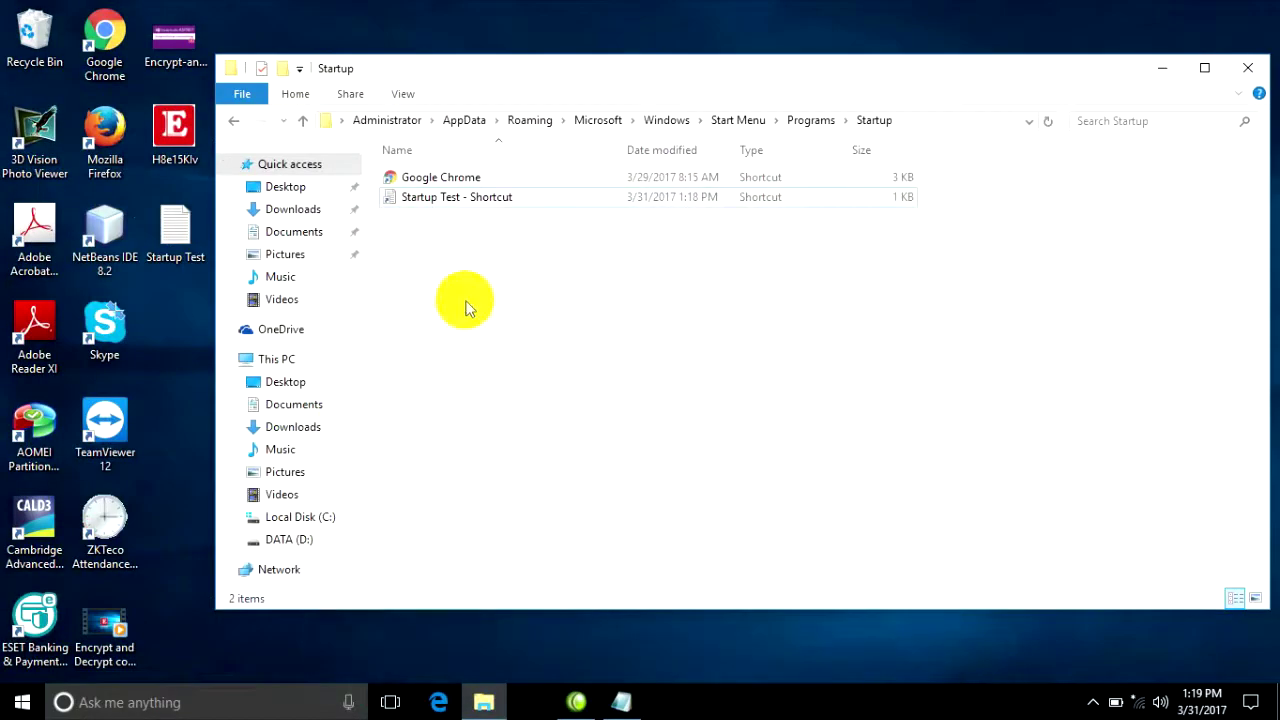
{"action": "left_click", "coordinate": [22, 702]}
{"action": "left_click", "coordinate": [18, 661]}
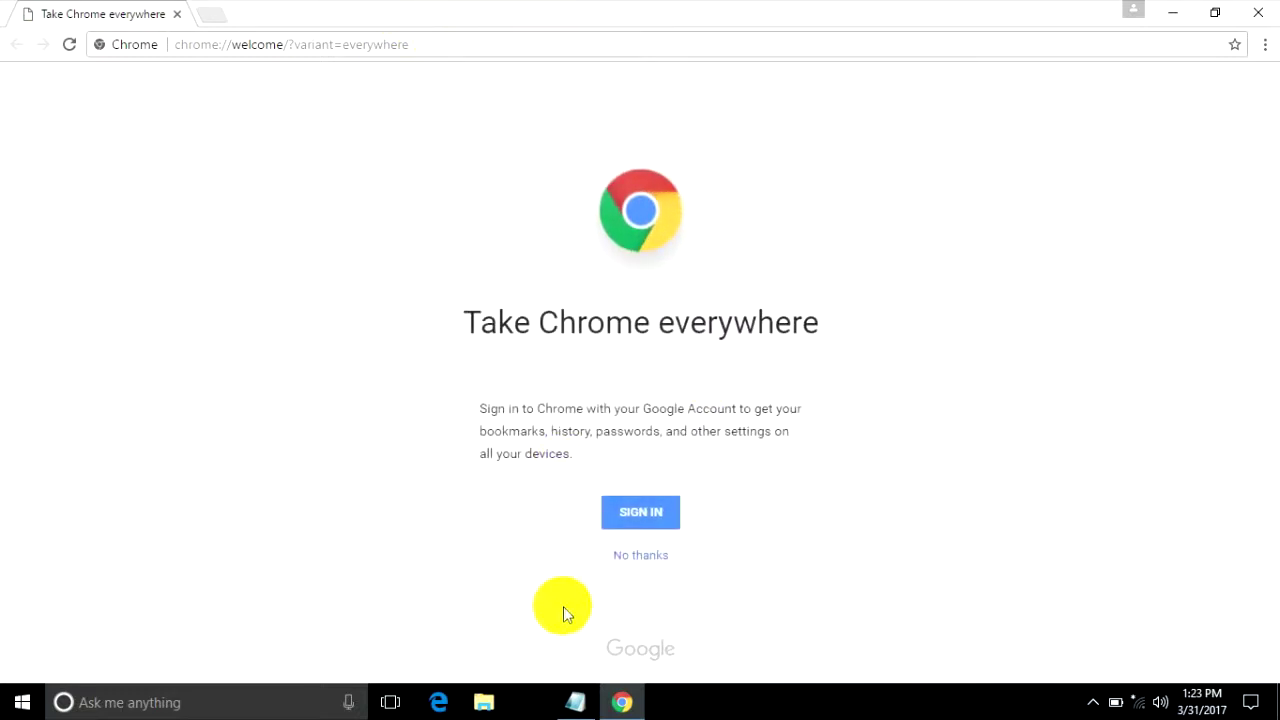
Step: Bring up the auto-opened Startup Test note, move it aside, then minimize it to reveal Chrome
{"action": "left_click", "coordinate": [574, 702]}
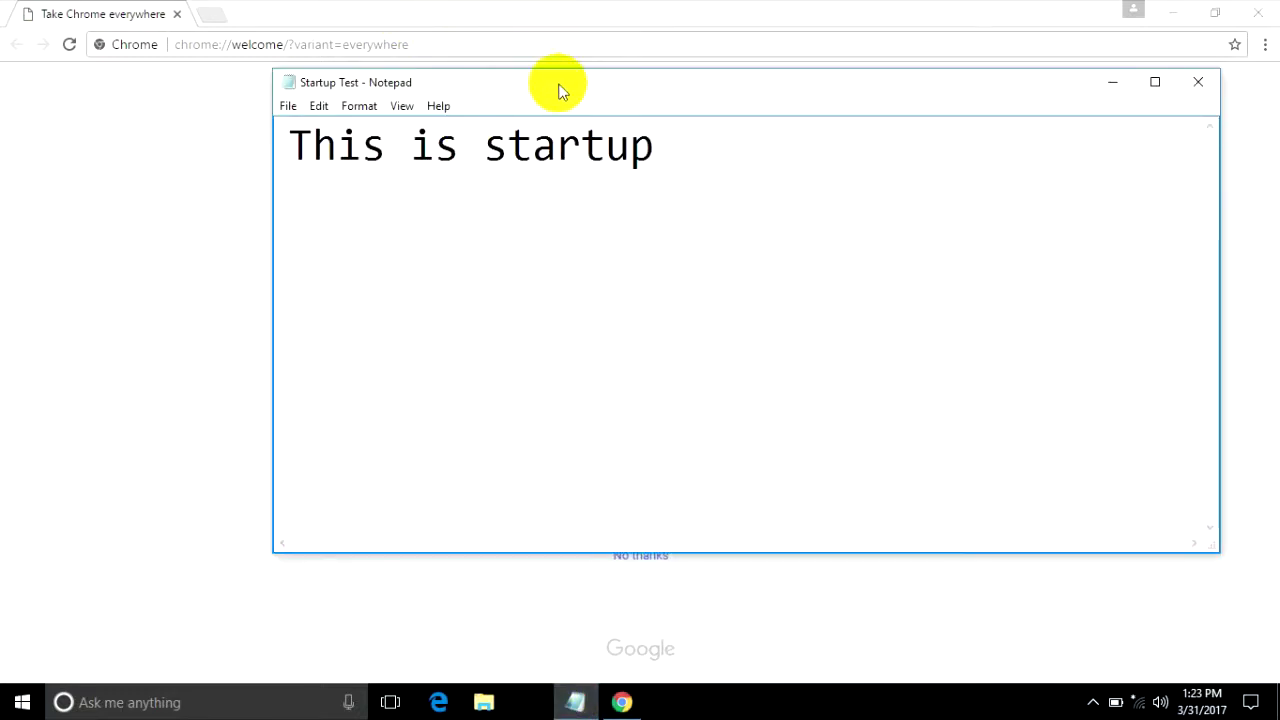
{"action": "left_click_drag", "start_coordinate": [563, 89], "coordinate": [529, 147]}
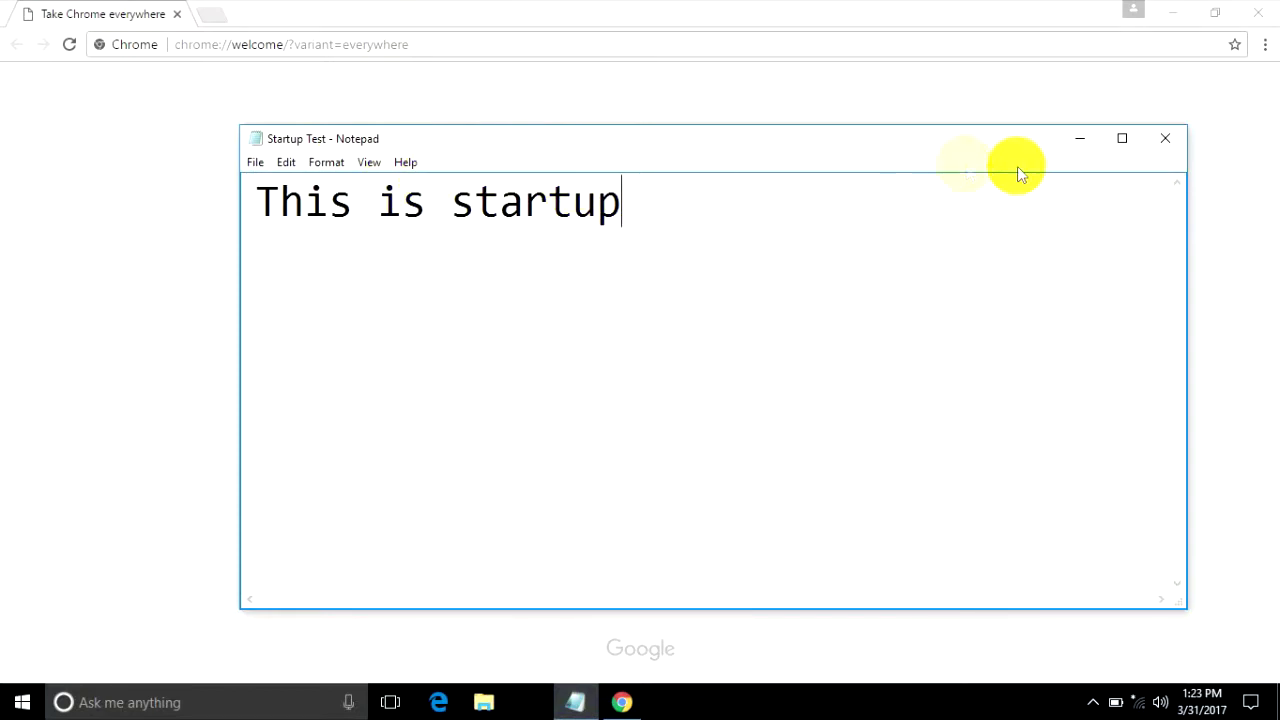
{"action": "left_click", "coordinate": [1080, 139]}
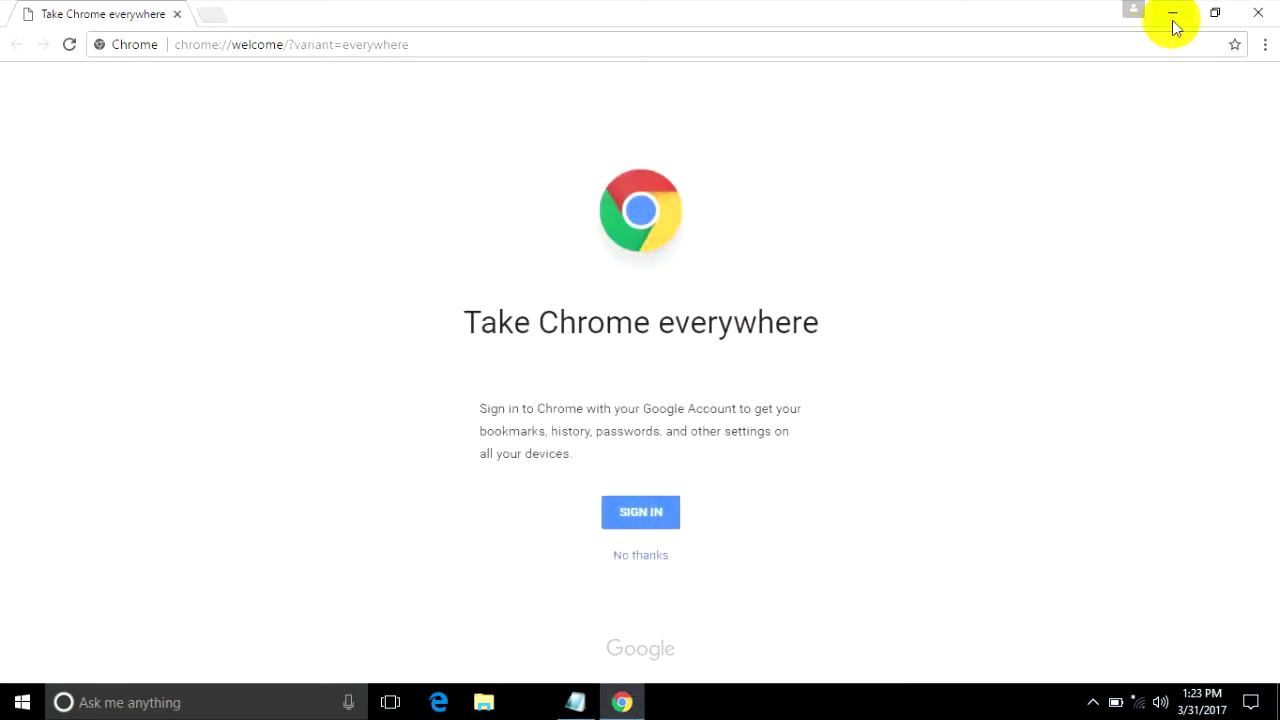